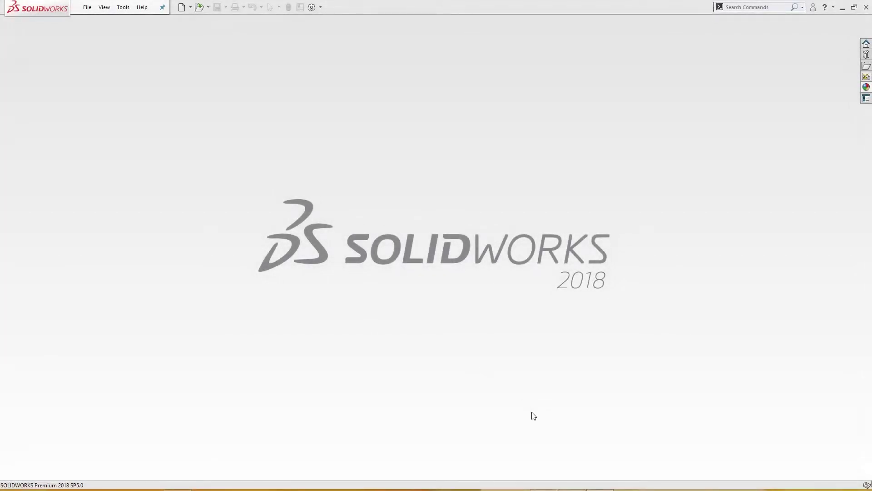
Open the reference drawing teknik-resim-gorunus-cikarma-12.jpg and examine the lever's views and dimensions
{"action": "left_click", "coordinate": [541, 455]}
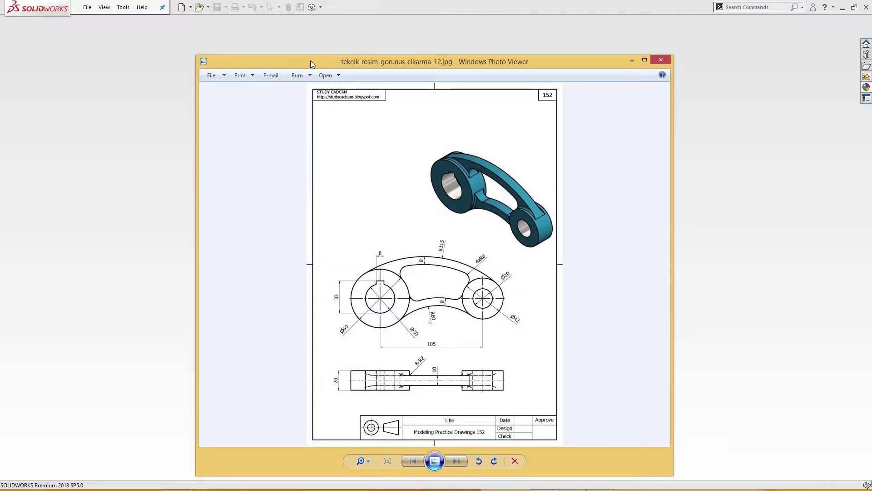
{"action": "scroll", "coordinate": [373, 117], "scroll_direction": "up", "scroll_amount": 5}
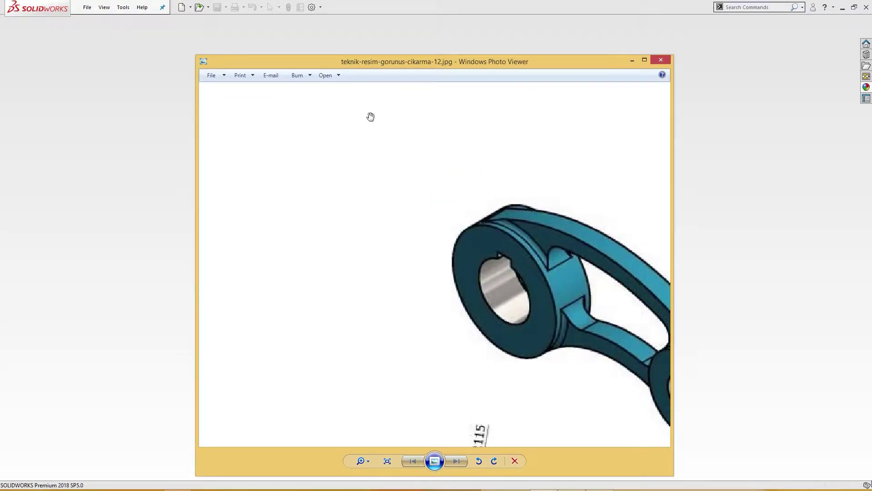
{"action": "scroll", "coordinate": [377, 209], "scroll_direction": "up", "scroll_amount": 2}
{"action": "scroll", "coordinate": [377, 210], "scroll_direction": "down", "scroll_amount": 2}
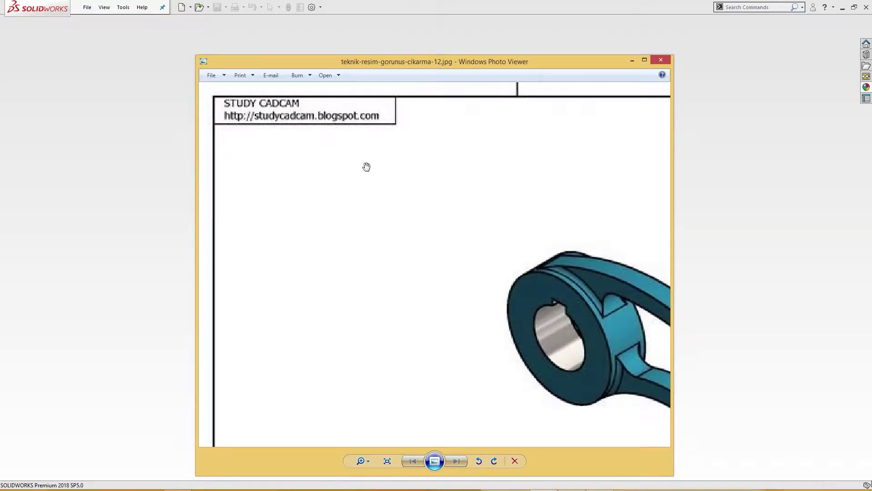
{"action": "scroll", "coordinate": [381, 190], "scroll_direction": "up", "scroll_amount": 1}
{"action": "scroll", "coordinate": [409, 213], "scroll_direction": "down", "scroll_amount": 5}
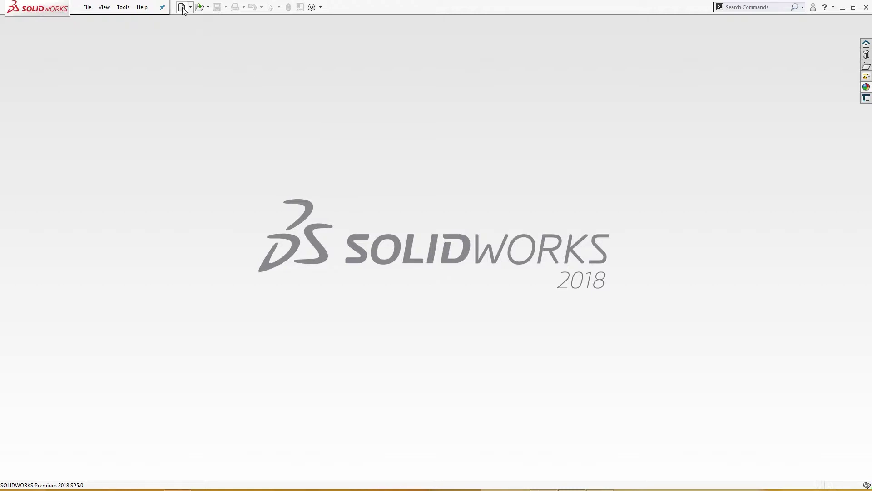
Create a new part document from the Custom ANSI template
{"action": "left_click", "coordinate": [182, 7]}
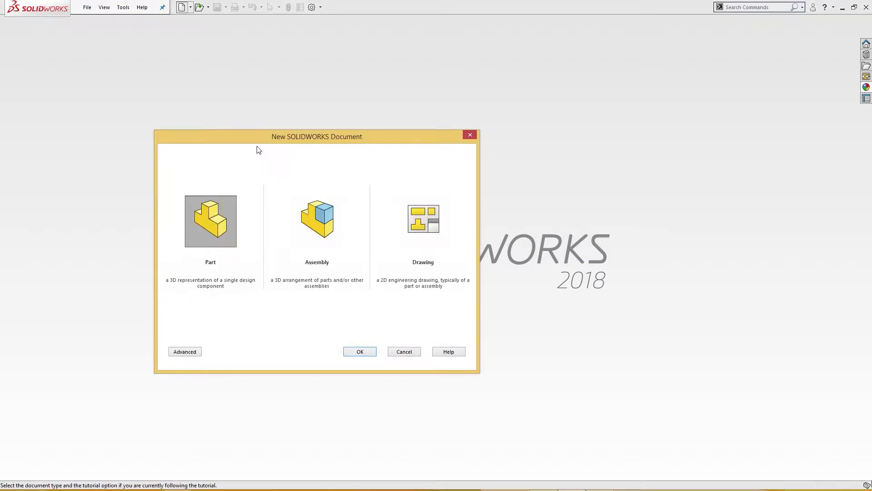
{"action": "left_click", "coordinate": [190, 352]}
{"action": "left_click", "coordinate": [209, 150]}
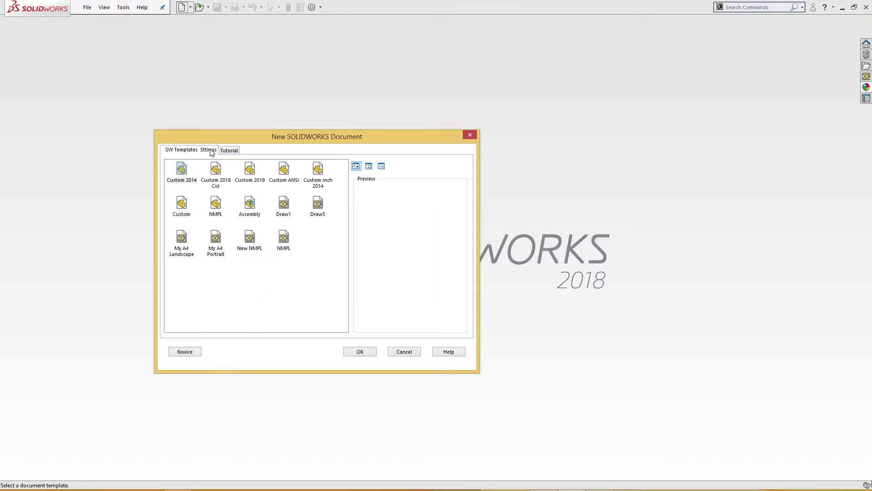
{"action": "left_click", "coordinate": [284, 172]}
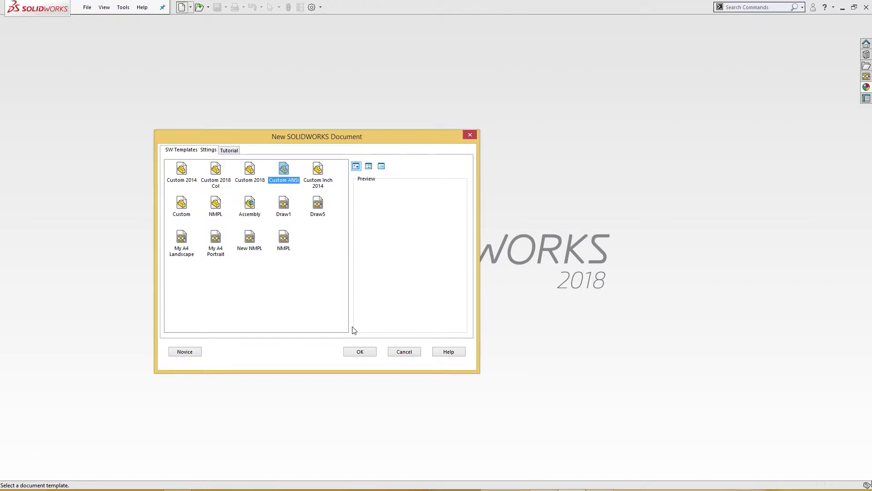
{"action": "left_click", "coordinate": [360, 352]}
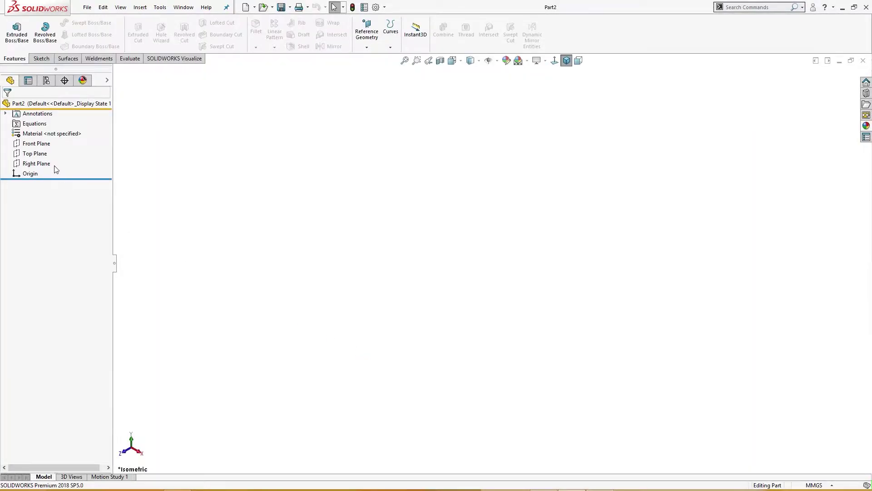
Start a sketch on the Front Plane and draw concentric circles of 60 mm and 30 mm diameter centred on the origin
{"action": "left_click", "coordinate": [49, 145]}
{"action": "left_click", "coordinate": [53, 135]}
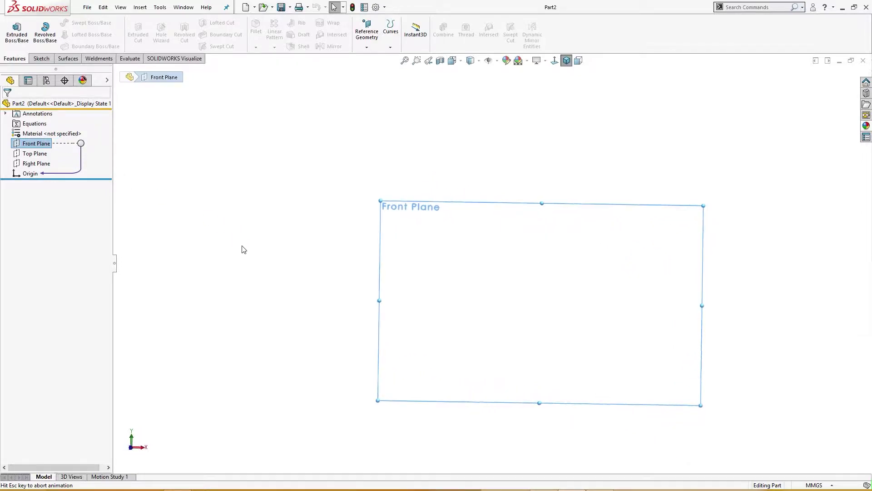
{"action": "right_click_drag", "start_coordinate": [242, 245], "coordinate": [313, 245]}
{"action": "left_click", "coordinate": [491, 263]}
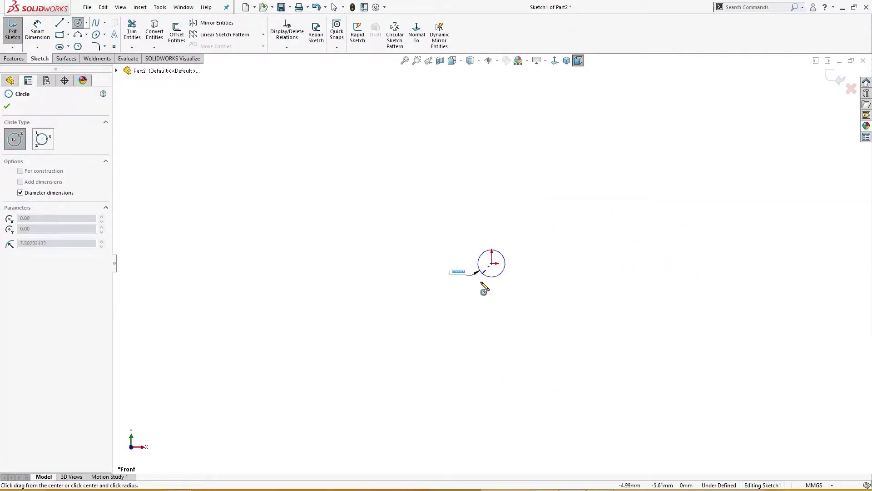
{"action": "left_click_drag", "start_coordinate": [482, 284], "coordinate": [474, 301]}
{"action": "type", "text": "60"}
{"action": "key", "text": "Return"}
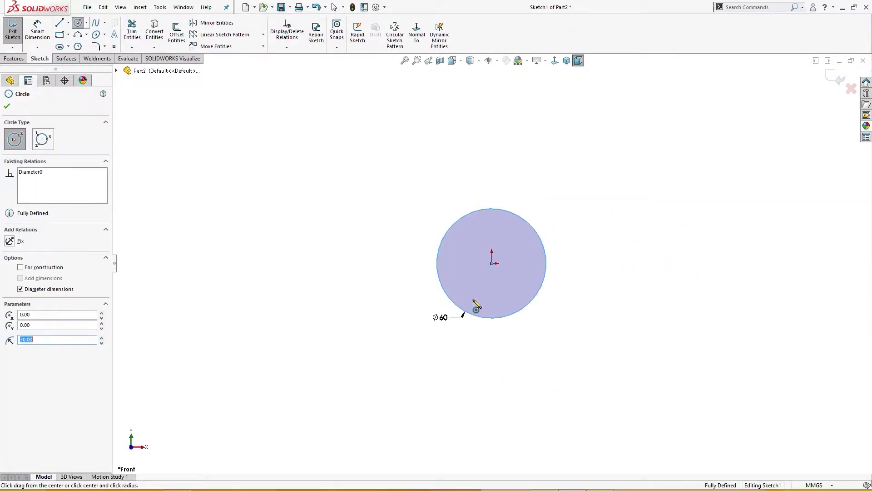
{"action": "left_click", "coordinate": [492, 264]}
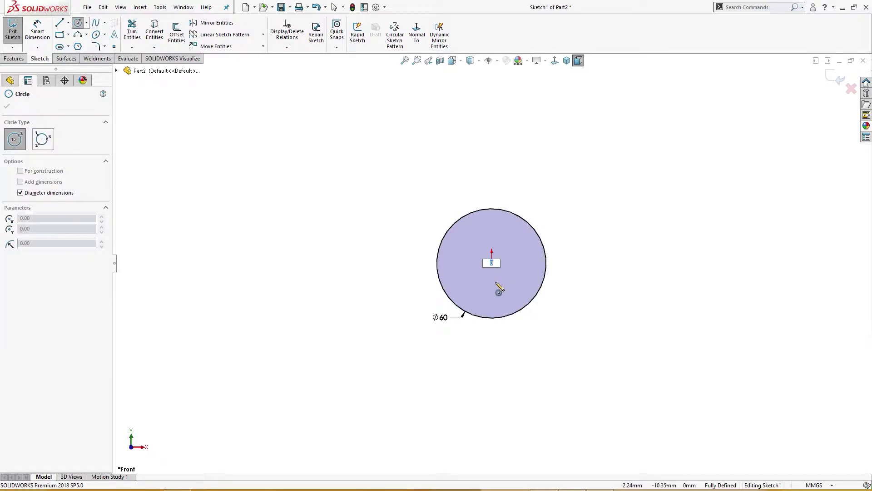
{"action": "type", "text": "30"}
{"action": "key", "text": "Return"}
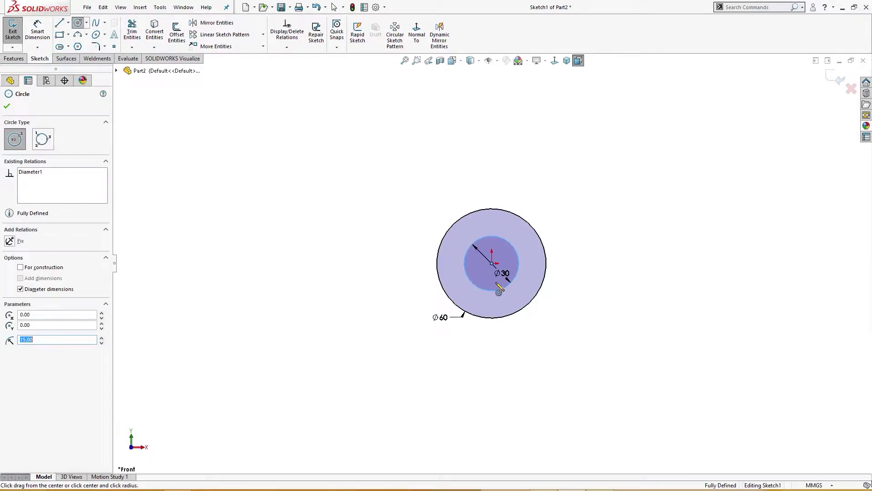
Sketch concentric circles of 42 mm and 20 mm diameter about 123 mm to the right of the origin, level with it
{"action": "left_click", "coordinate": [716, 263]}
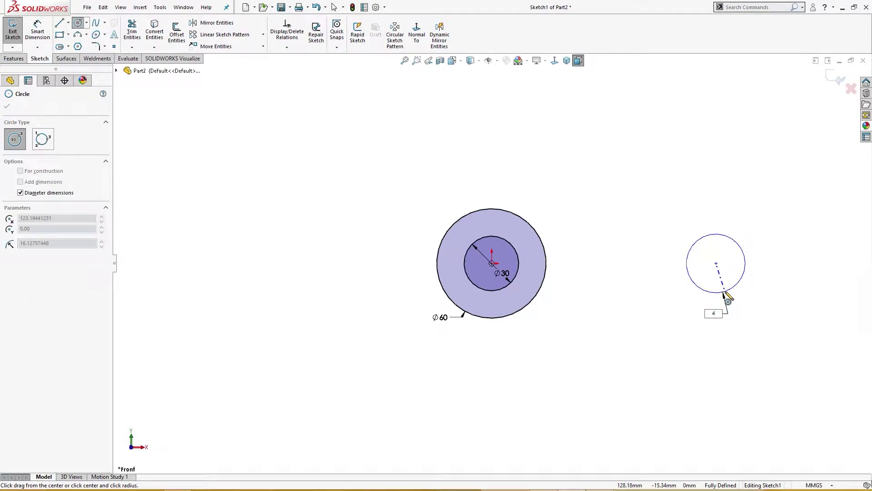
{"action": "type", "text": "42"}
{"action": "key", "text": "Return"}
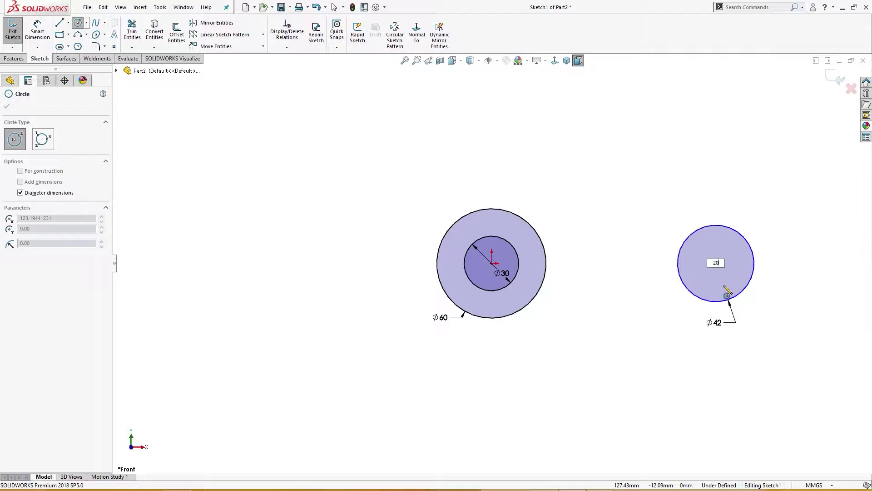
{"action": "type", "text": "20"}
{"action": "key", "text": "Return"}
Check the reference drawing and dimension the centre distance between the 60 mm and 42 mm circles as 105 mm
{"action": "left_click", "coordinate": [543, 489]}
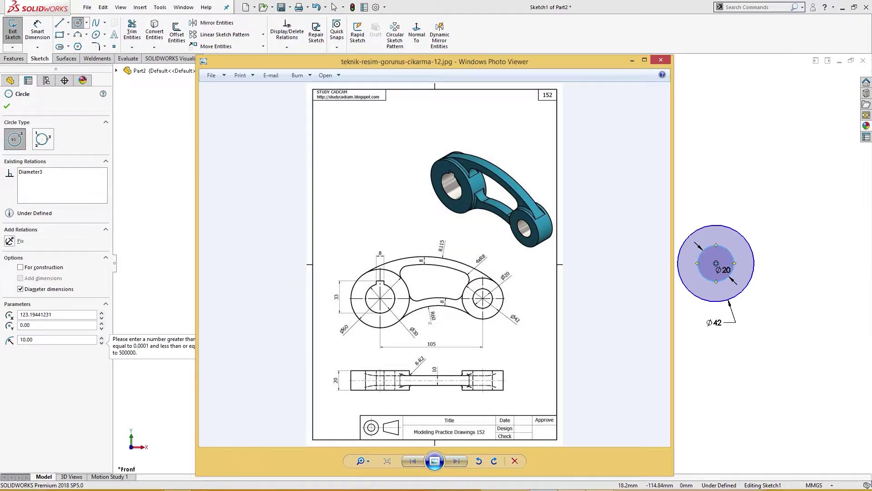
{"action": "left_click", "coordinate": [544, 489]}
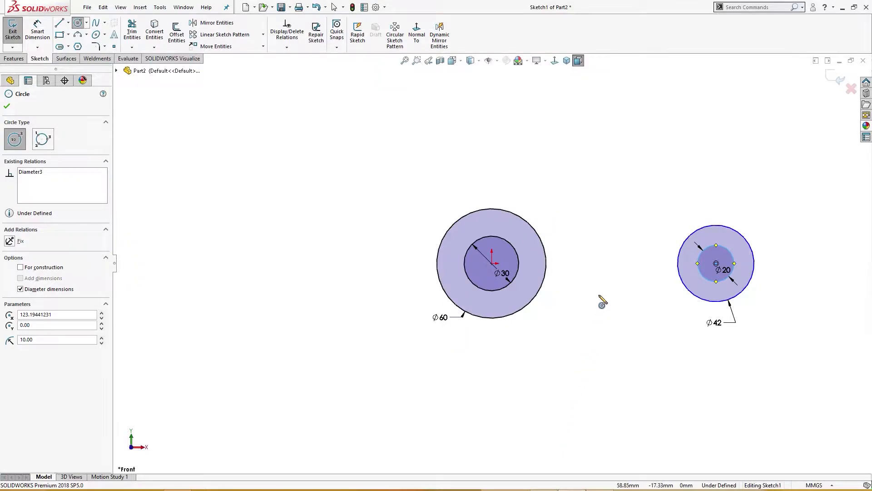
{"action": "right_click_drag", "start_coordinate": [650, 354], "coordinate": [647, 293]}
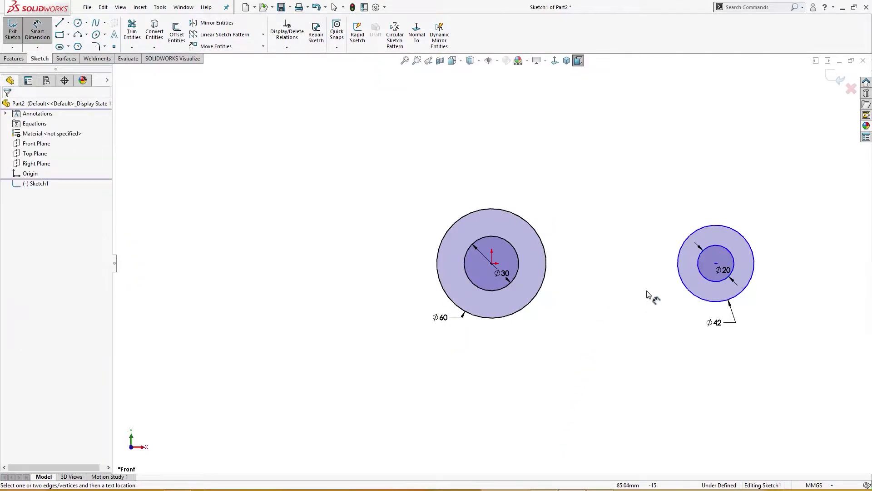
{"action": "left_click", "coordinate": [700, 300]}
{"action": "left_click", "coordinate": [521, 311]}
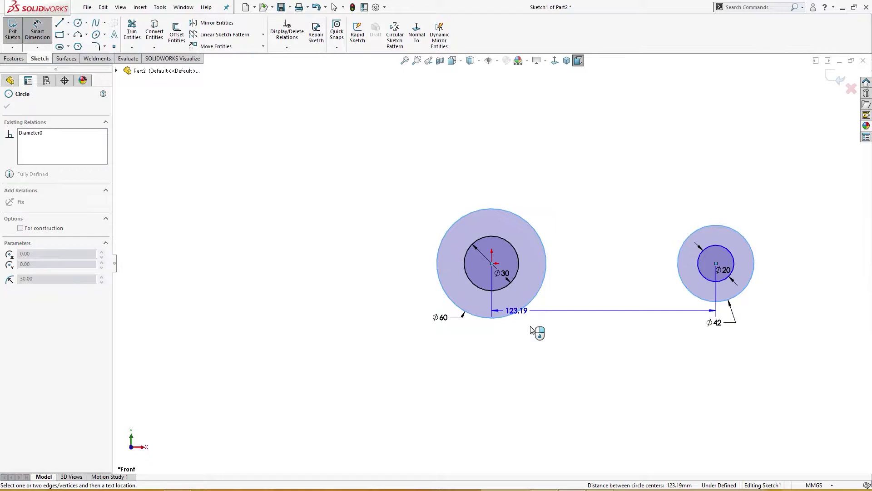
{"action": "left_click", "coordinate": [592, 380]}
{"action": "type", "text": "105"}
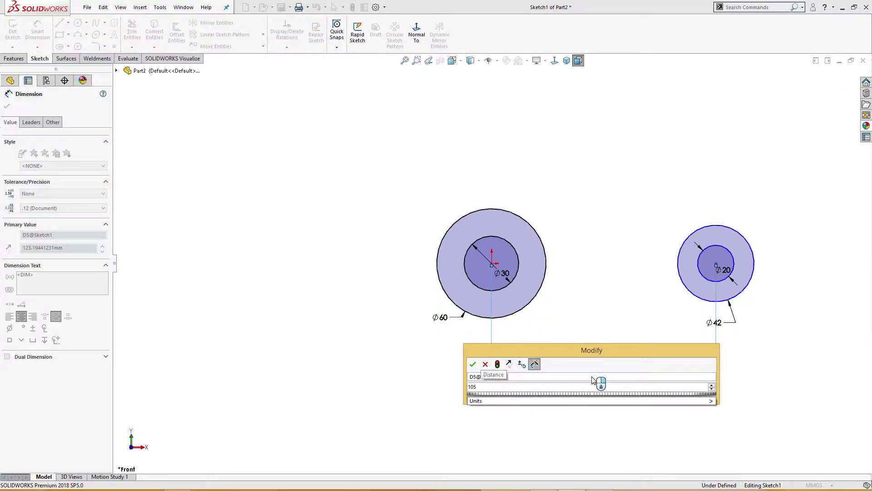
{"action": "key", "text": "Return"}
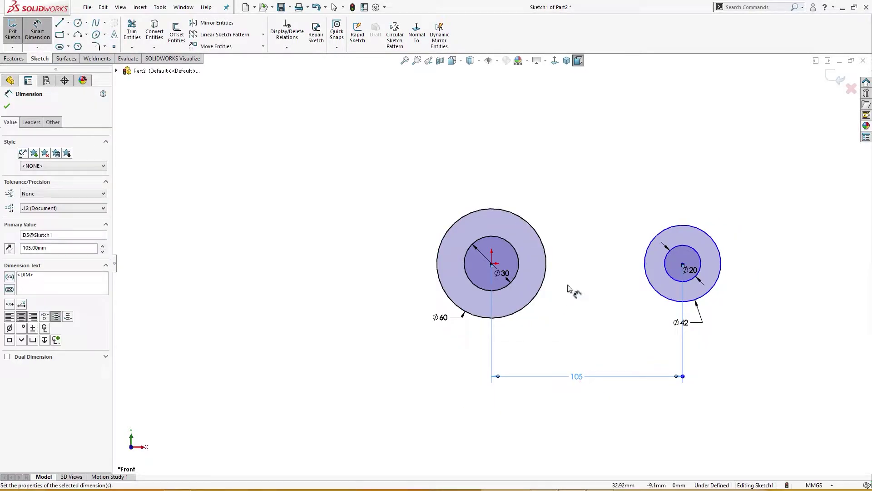
{"action": "key", "text": "Escape"}
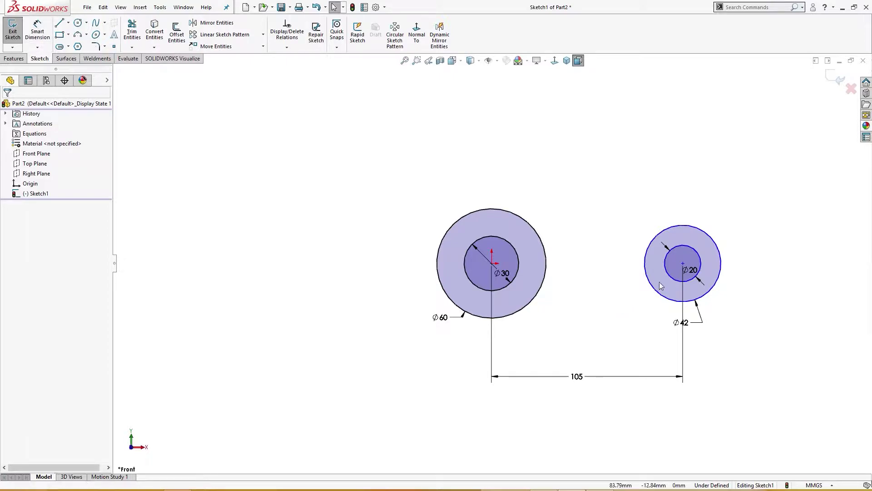
Add a horizontal relation between the centre points of the two circle pairs
{"action": "left_click", "coordinate": [684, 267]}
{"action": "left_click", "coordinate": [683, 264]}
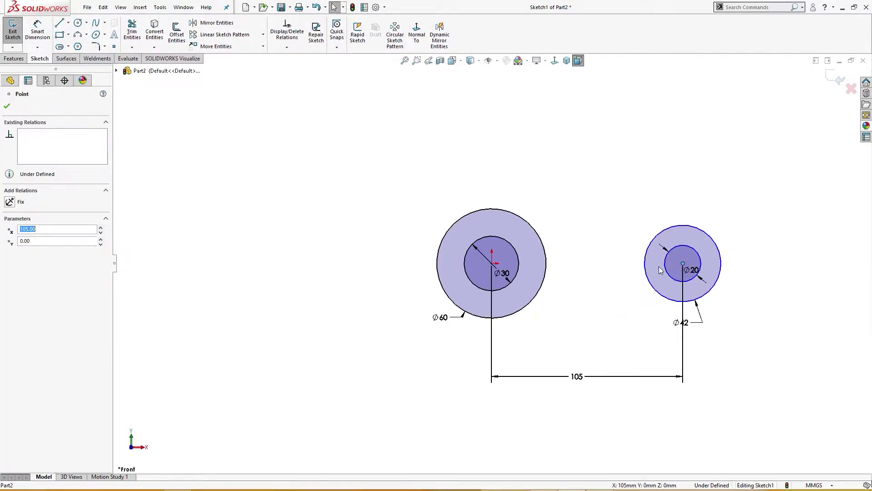
{"action": "left_click", "coordinate": [492, 263], "text": "ctrl"}
{"action": "mouse_move", "coordinate": [514, 227]}
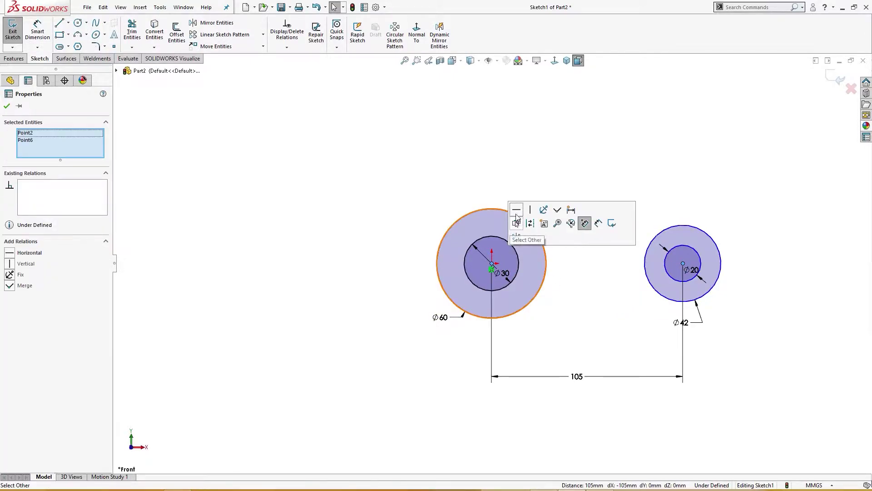
{"action": "left_click", "coordinate": [516, 210]}
{"action": "left_click", "coordinate": [520, 162]}
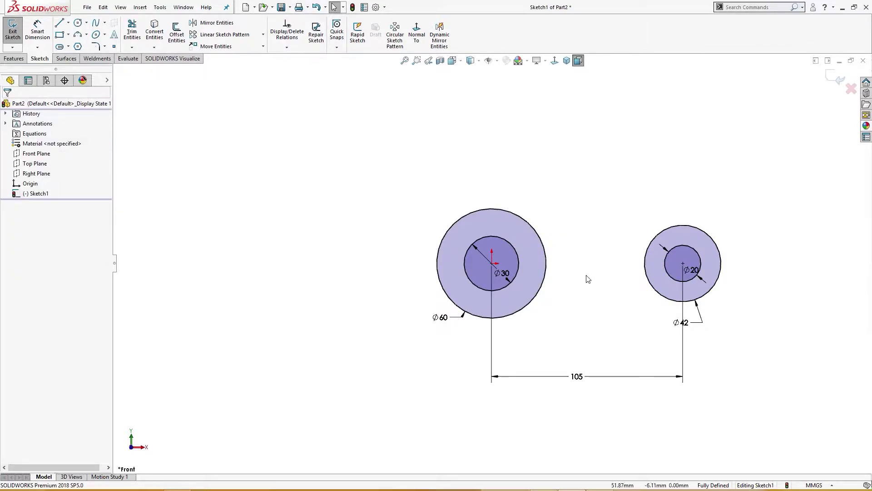
Move the four diameter dimensions to clear positions outside and below their circles
{"action": "left_click_drag", "start_coordinate": [684, 322], "coordinate": [743, 313]}
{"action": "left_click_drag", "start_coordinate": [696, 273], "coordinate": [756, 303]}
{"action": "left_click_drag", "start_coordinate": [505, 275], "coordinate": [411, 303]}
{"action": "left_click_drag", "start_coordinate": [447, 325], "coordinate": [420, 335]}
{"action": "left_click", "coordinate": [481, 359]}
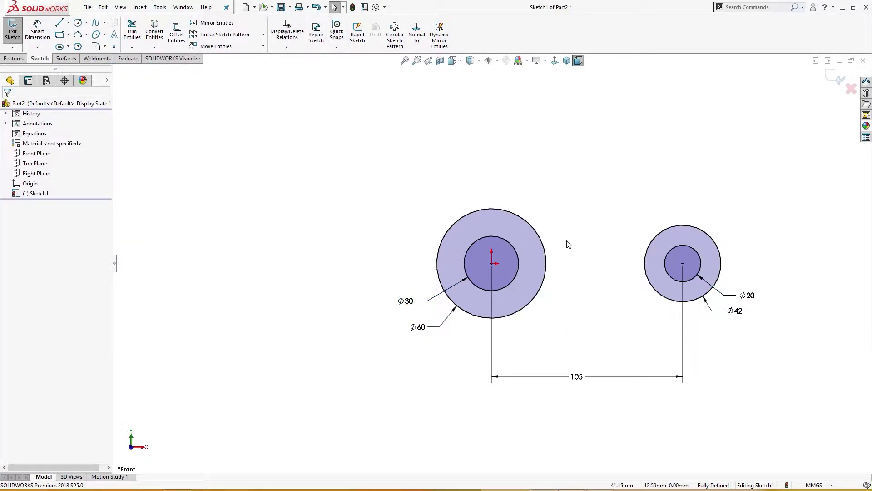
Sketch a three-point arc of about 190 mm radius bridging the upper sides of the 60 mm and 42 mm circles
{"action": "key", "text": "f"}
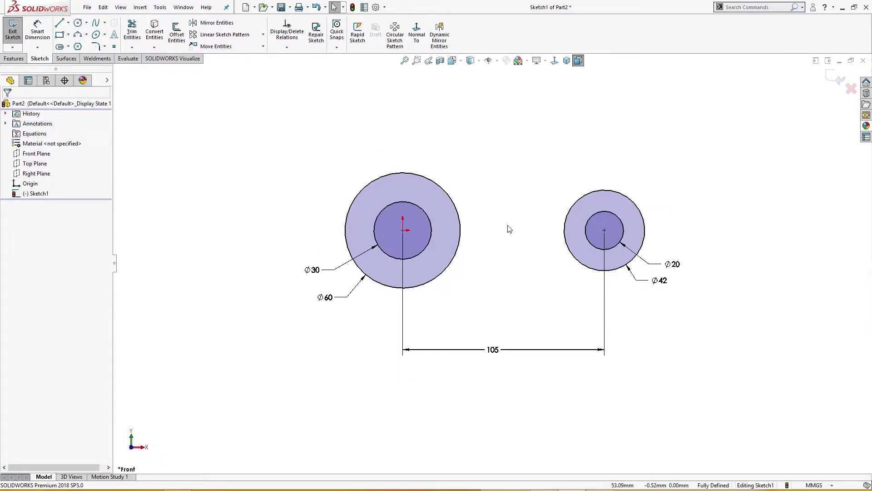
{"action": "mouse_move", "coordinate": [531, 143]}
{"action": "right_mouse_down"}
{"action": "mouse_move", "coordinate": [524, 149]}
{"action": "mouse_move", "coordinate": [527, 138]}
{"action": "right_mouse_up"}
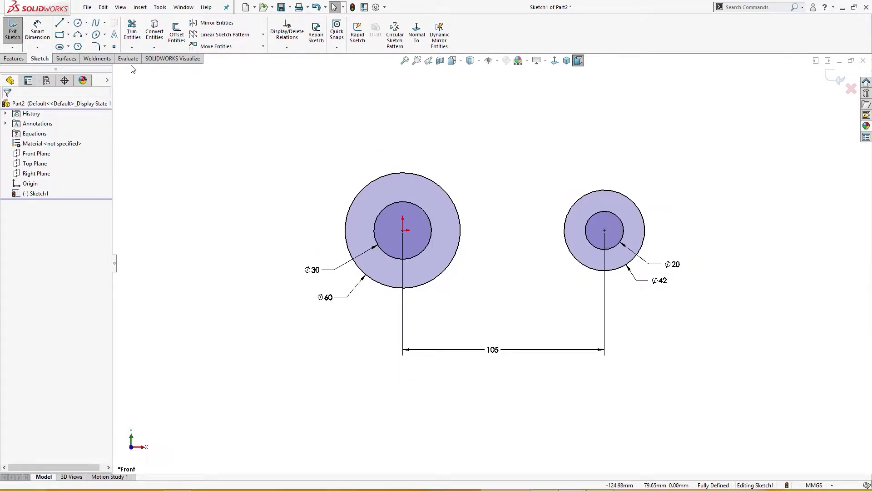
{"action": "left_click", "coordinate": [77, 37]}
{"action": "left_click", "coordinate": [383, 176]}
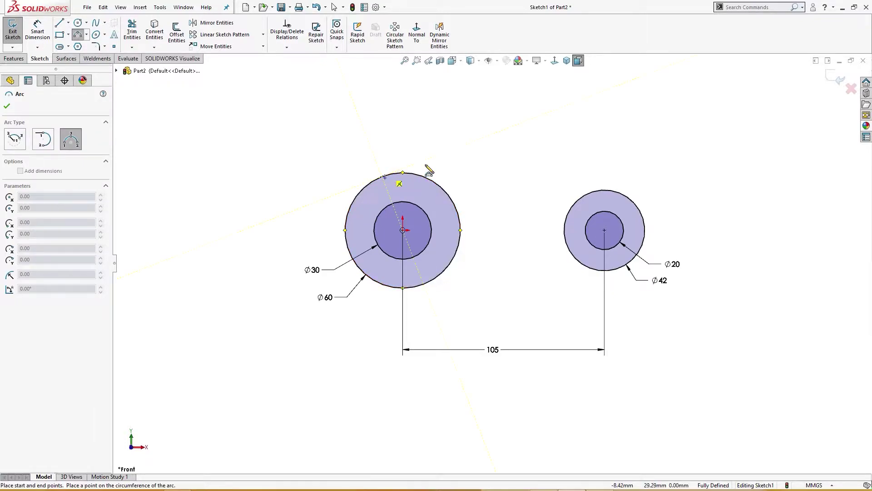
{"action": "left_click", "coordinate": [607, 190]}
{"action": "left_click", "coordinate": [560, 179]}
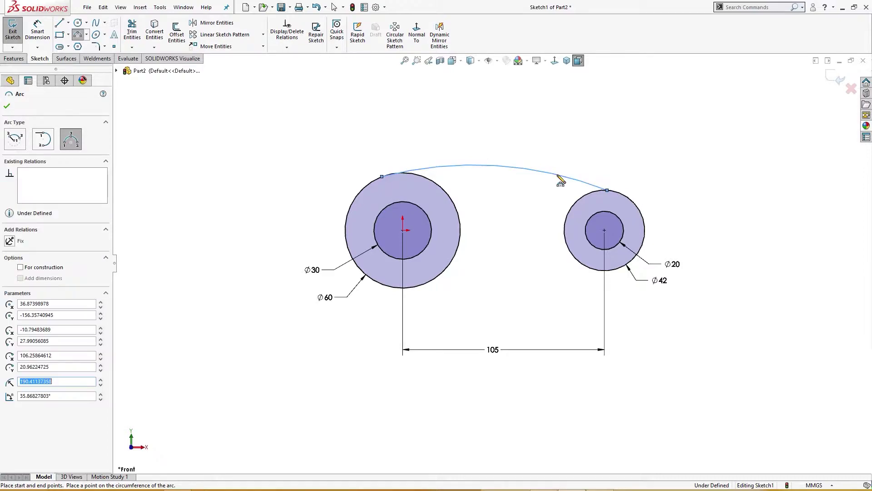
Sketch a second, upward-bowed three-point arc of about 106 mm radius joining the undersides of the 60 mm and 42 mm circles
{"action": "left_click", "coordinate": [424, 285]}
{"action": "left_click", "coordinate": [588, 272]}
{"action": "left_click", "coordinate": [558, 263]}
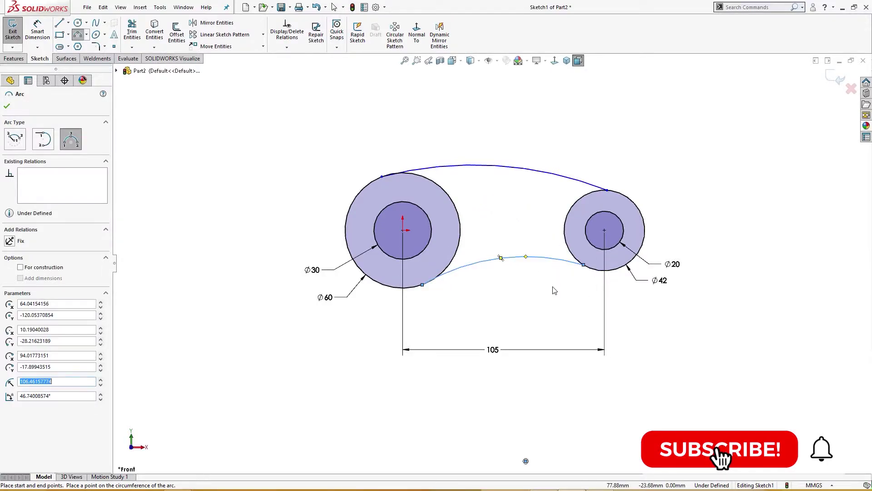
{"action": "key", "text": "Escape"}
Dimension the upper arc with a radius of 115 mm, checking the value against the reference drawing
{"action": "right_click_drag", "start_coordinate": [550, 302], "coordinate": [551, 271]}
{"action": "left_click", "coordinate": [527, 167]}
{"action": "left_click", "coordinate": [537, 141]}
{"action": "type", "text": "10"}
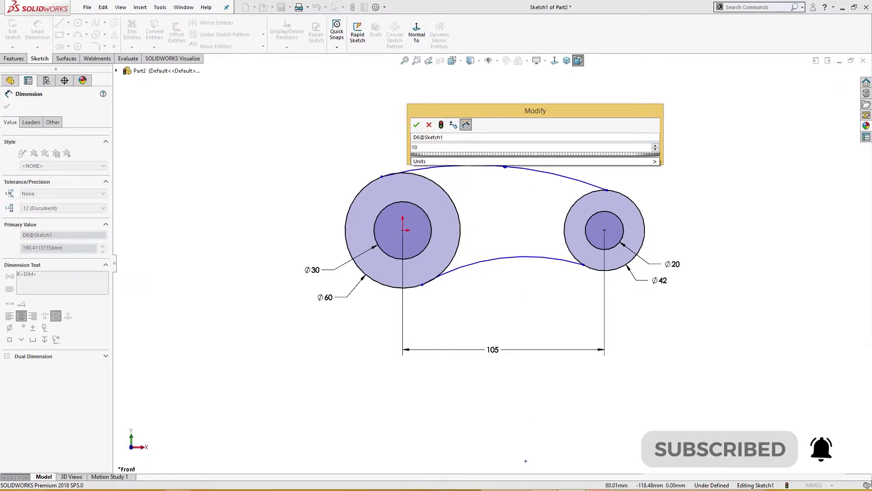
{"action": "key", "text": "alt+Tab"}
{"action": "key", "text": "alt+Tab"}
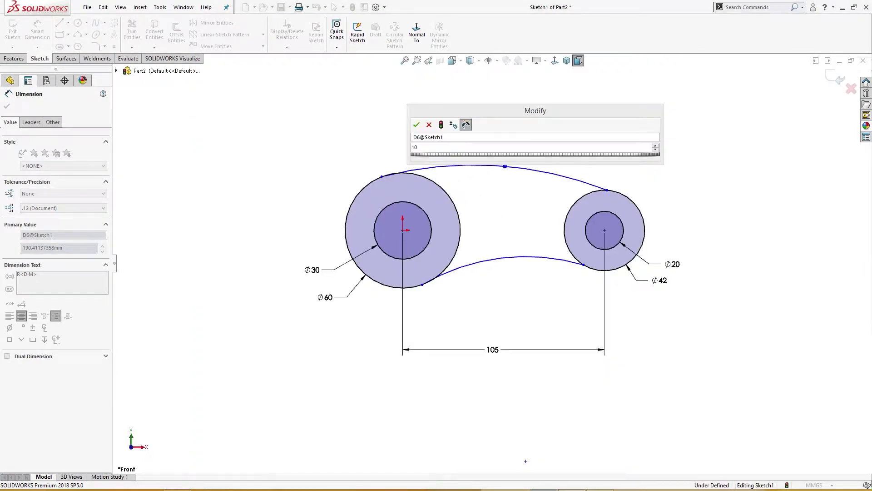
{"action": "left_click", "coordinate": [426, 148]}
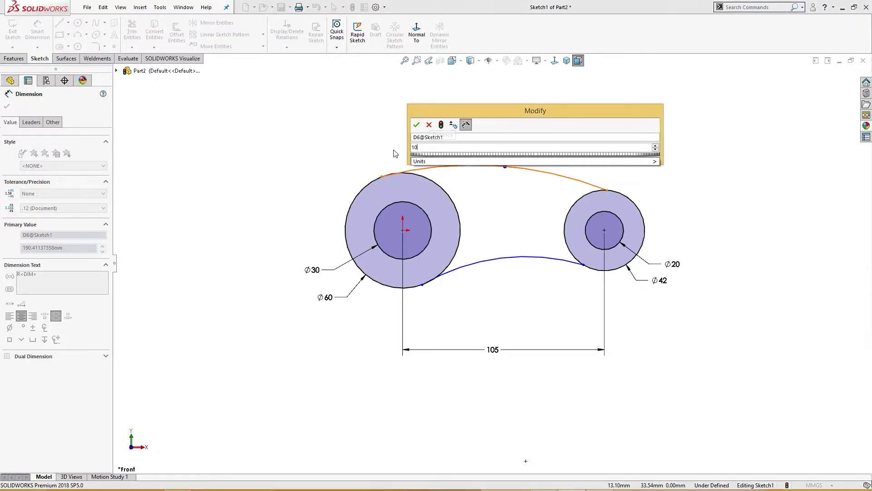
{"action": "type", "text": "15"}
{"action": "key", "text": "Return"}
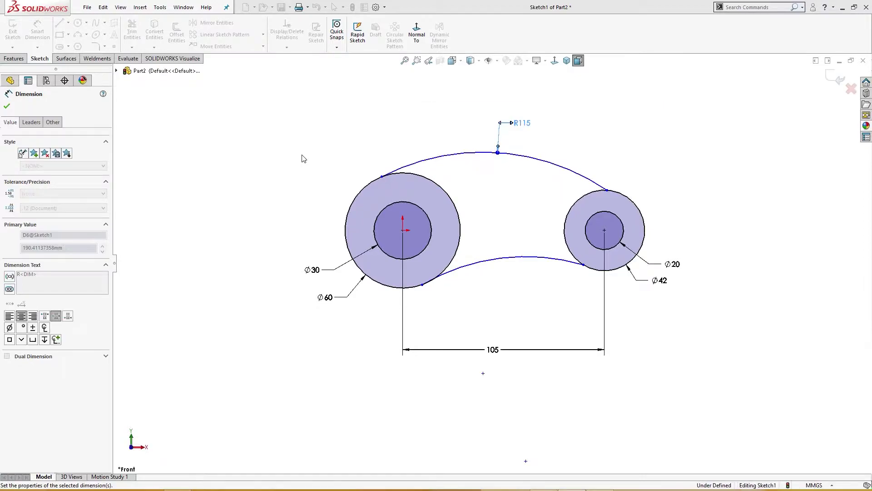
Dimension the lower arc with a radius of 60 mm
{"action": "left_click", "coordinate": [507, 258]}
{"action": "left_click", "coordinate": [512, 289]}
{"action": "type", "text": "60"}
{"action": "key", "text": "Return"}
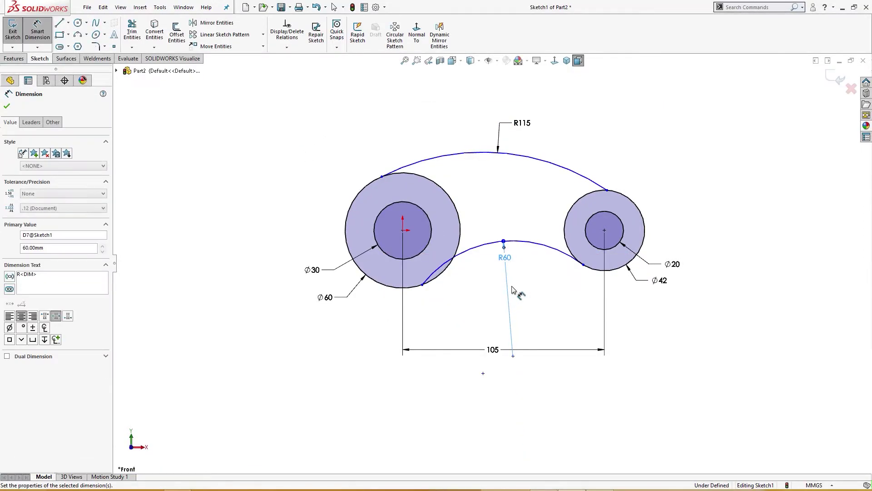
{"action": "key", "text": "Escape"}
{"action": "key", "text": "Escape"}
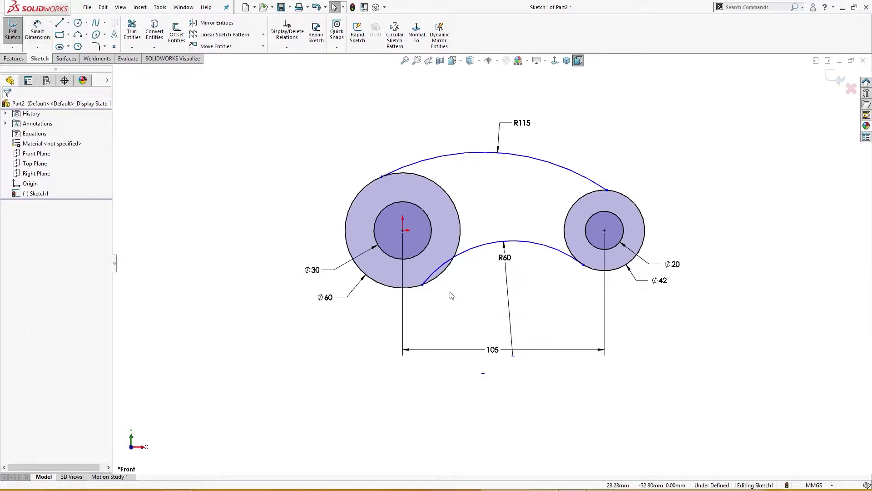
Make the lower 60 mm radius arc tangent to both the 60 mm and 42 mm circles
{"action": "left_click", "coordinate": [442, 273]}
{"action": "left_click", "coordinate": [450, 267], "text": "ctrl"}
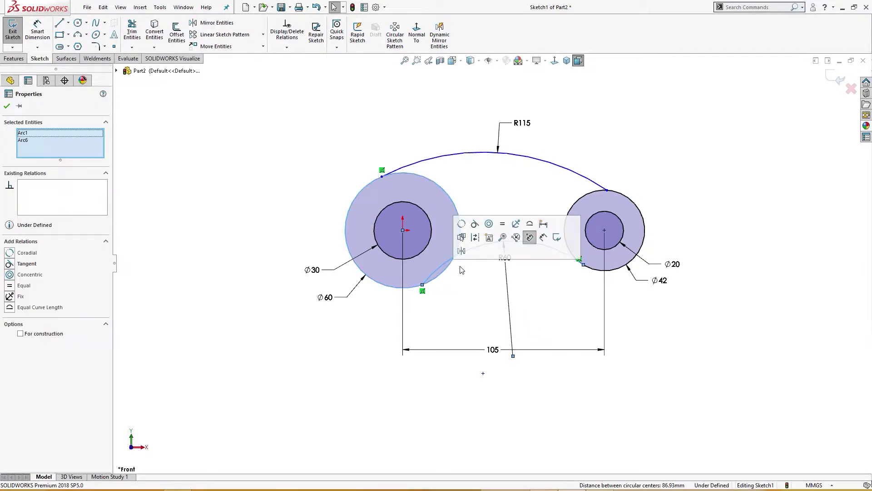
{"action": "left_click", "coordinate": [475, 224]}
{"action": "left_click", "coordinate": [595, 289]}
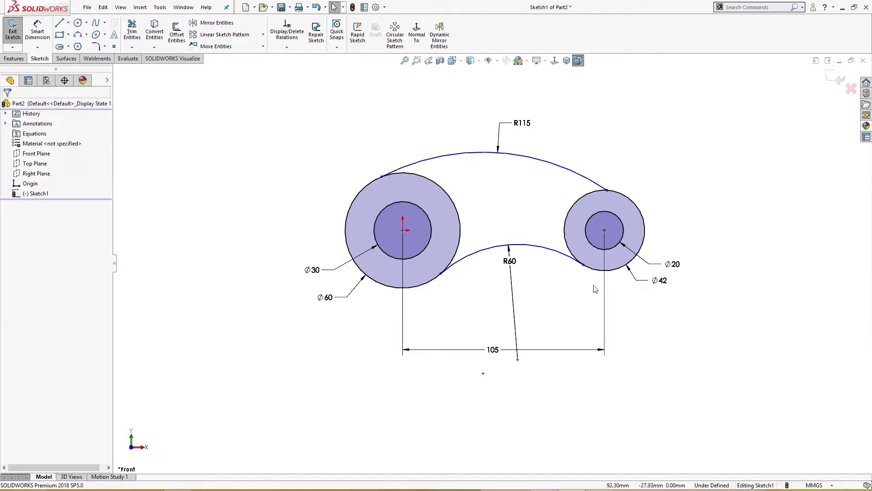
{"action": "left_click", "coordinate": [581, 268]}
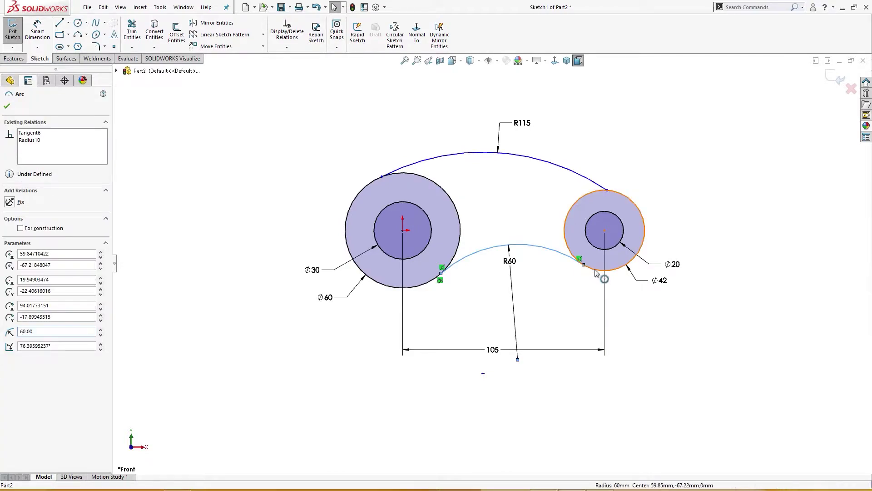
{"action": "left_click", "coordinate": [602, 271], "text": "ctrl"}
{"action": "left_click", "coordinate": [635, 214]}
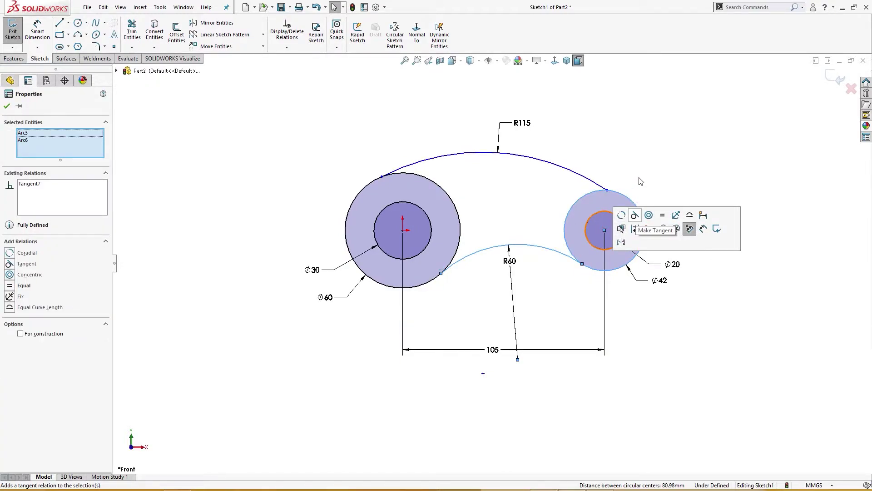
Make the upper 115 mm radius arc tangent to the 42 mm circle and the 60 mm circle
{"action": "left_click", "coordinate": [620, 178]}
{"action": "left_click", "coordinate": [619, 179]}
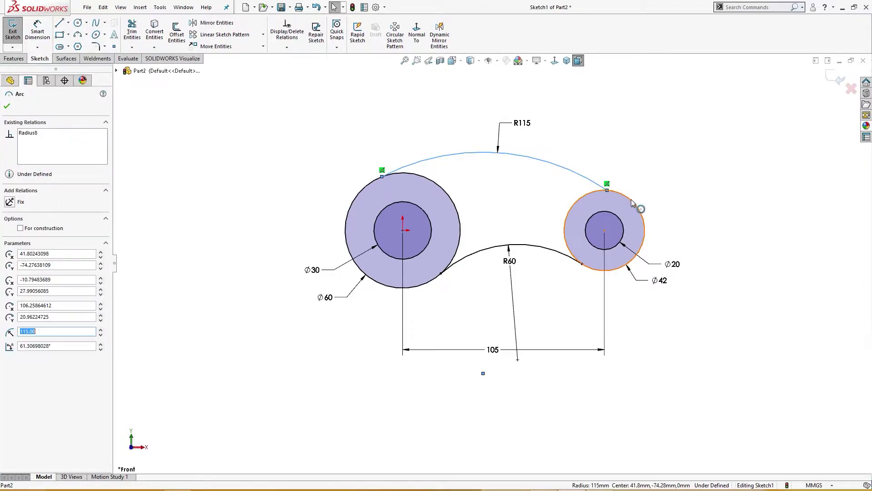
{"action": "left_click", "coordinate": [631, 199], "text": "ctrl"}
{"action": "left_click", "coordinate": [672, 145]}
{"action": "left_click", "coordinate": [590, 164]}
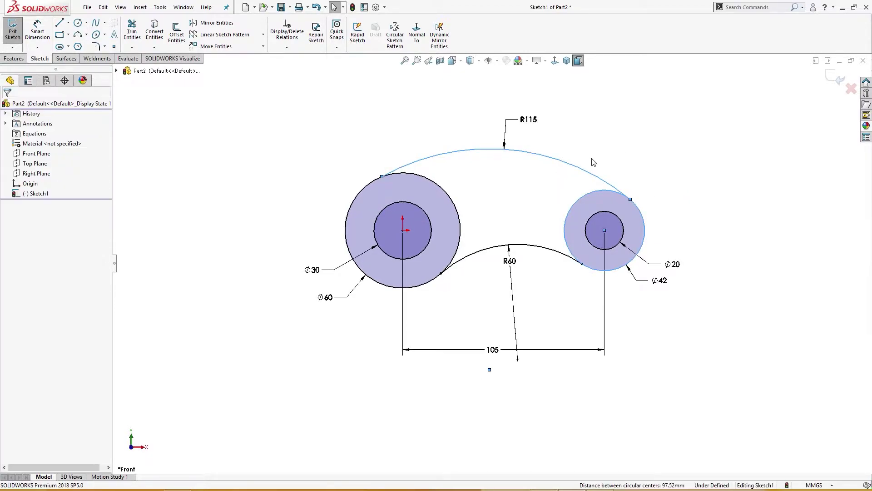
{"action": "left_click", "coordinate": [435, 158]}
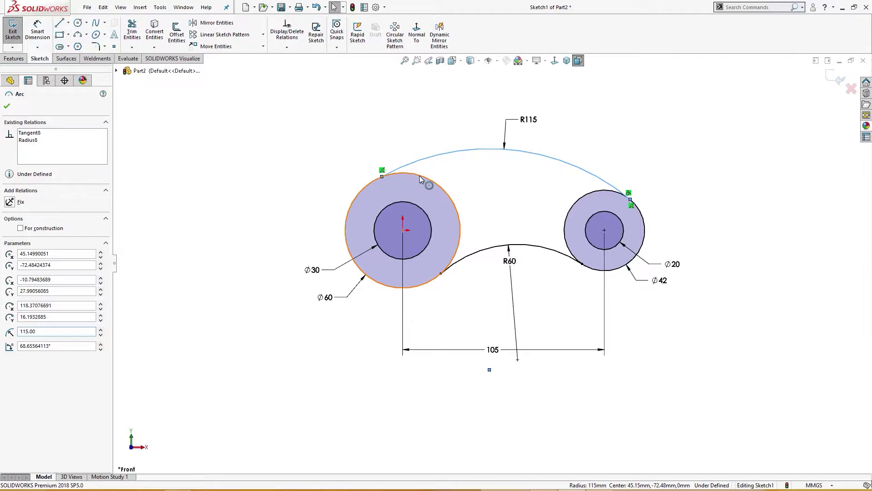
{"action": "left_click", "coordinate": [419, 175], "text": "ctrl"}
{"action": "left_click", "coordinate": [459, 122]}
{"action": "left_click", "coordinate": [467, 183]}
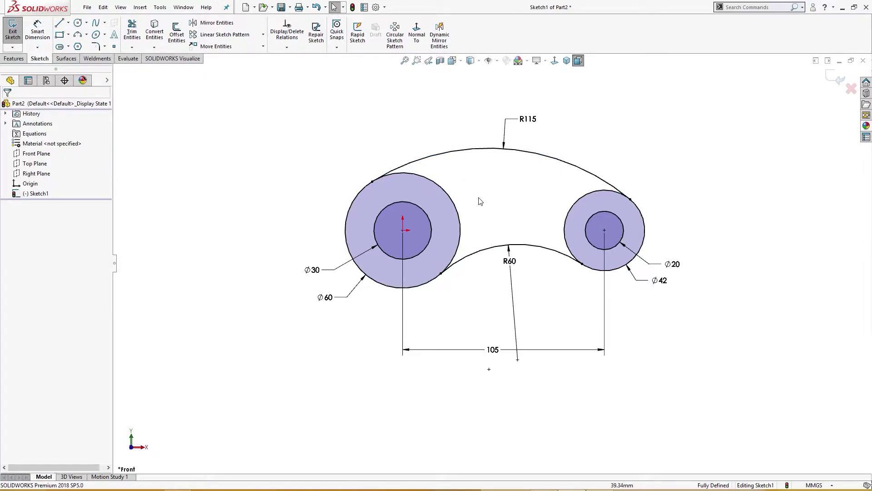
Offset the upper arc inward by 8 mm, towards the lower arc
{"action": "left_click", "coordinate": [177, 33]}
{"action": "left_click", "coordinate": [464, 156]}
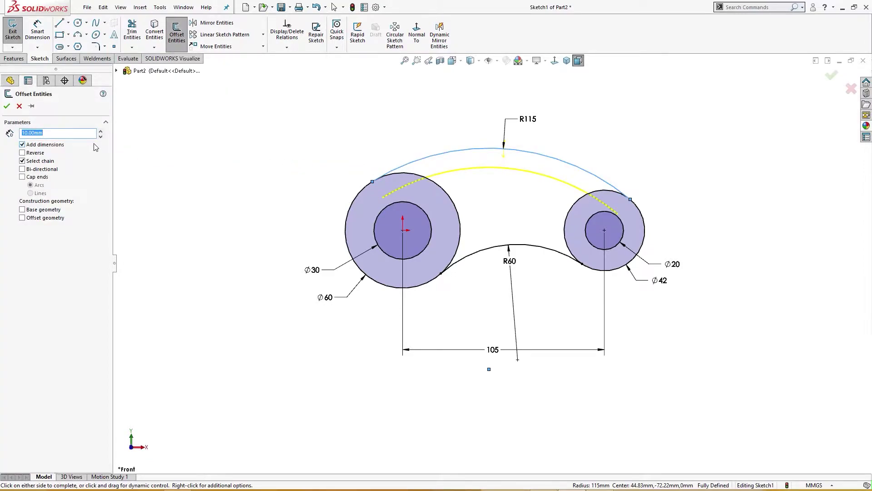
{"action": "type", "text": "8"}
{"action": "key", "text": "Return"}
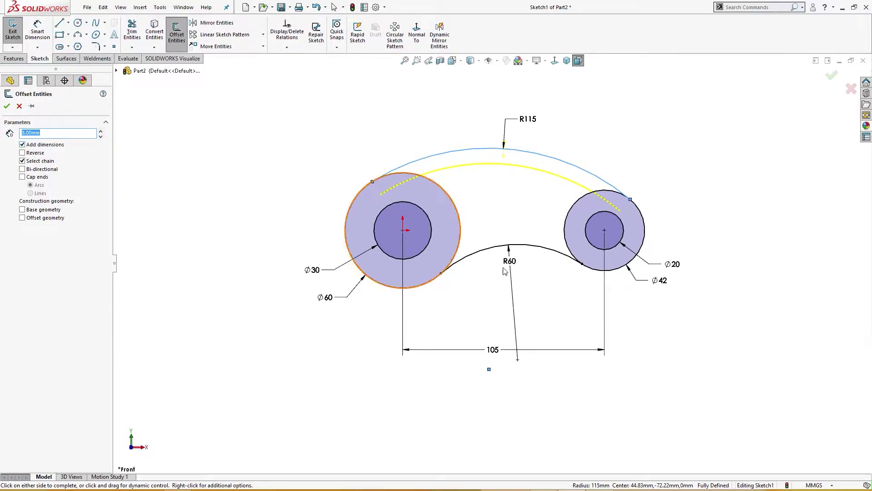
{"action": "left_click", "coordinate": [505, 209]}
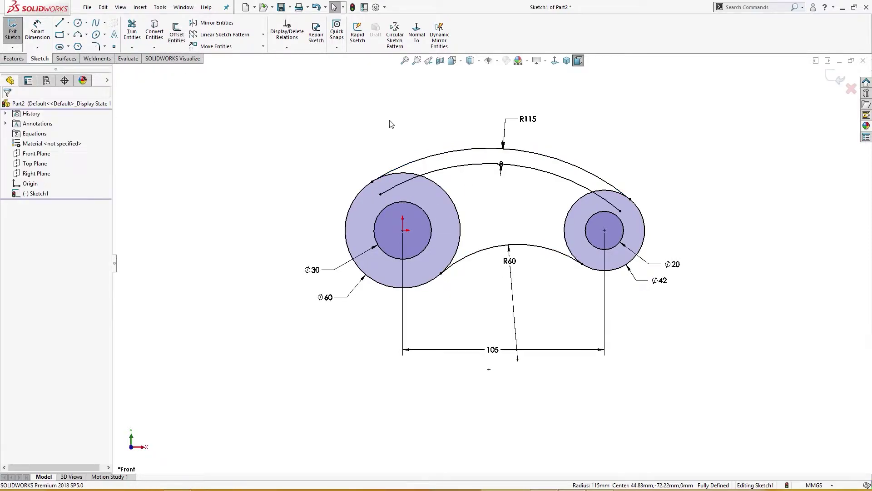
Offset the lower arc by 8 mm with the direction reversed so the copy lies above it
{"action": "left_click", "coordinate": [177, 32]}
{"action": "left_click", "coordinate": [466, 255]}
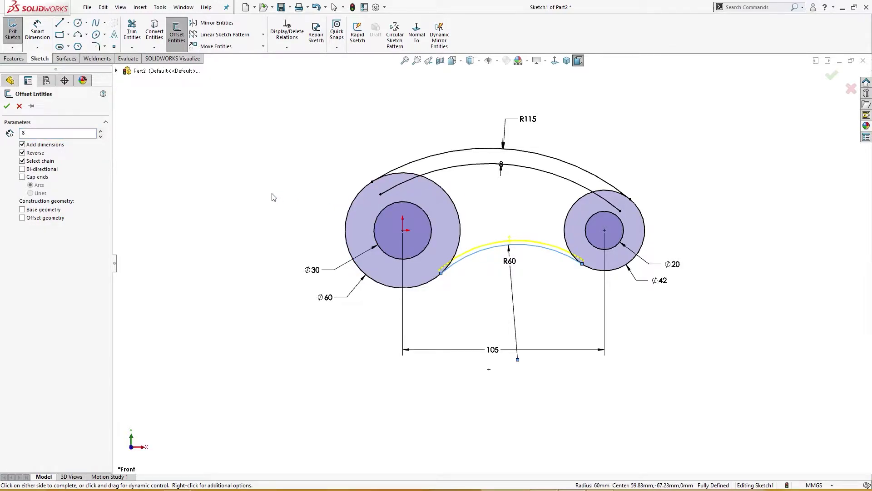
{"action": "left_click", "coordinate": [495, 205]}
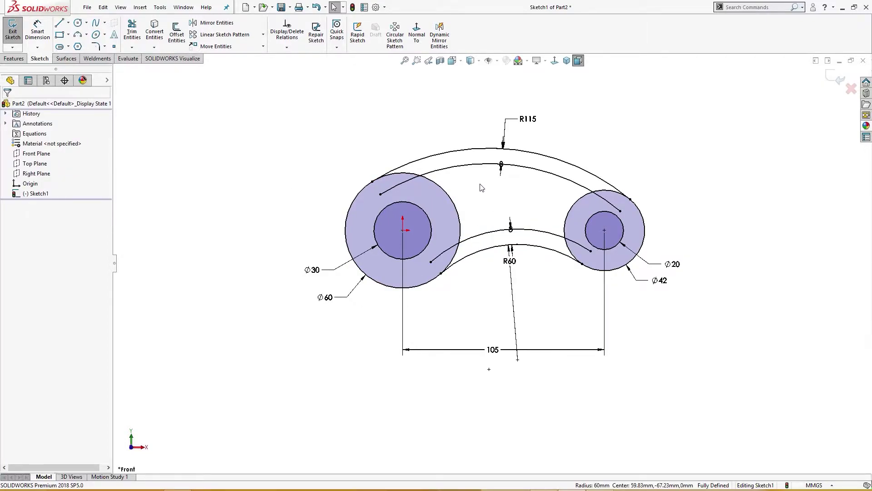
{"action": "key", "text": "t"}
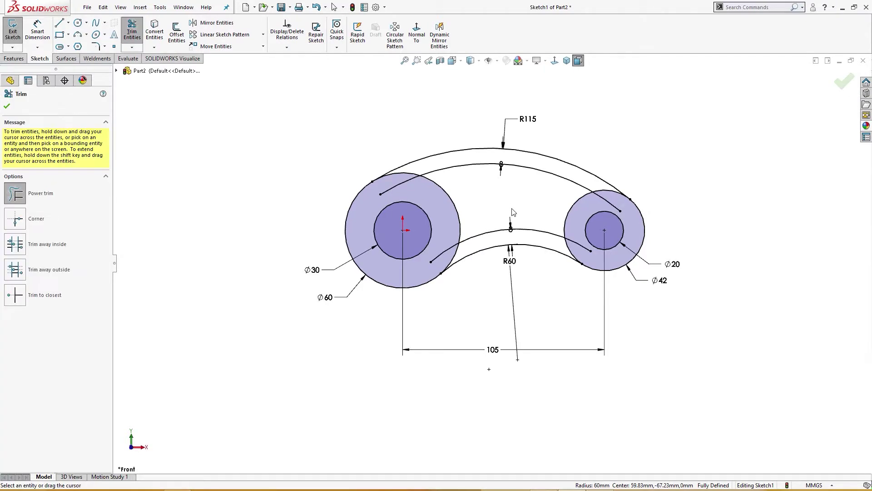
{"action": "right_click_drag", "start_coordinate": [502, 179], "coordinate": [526, 209]}
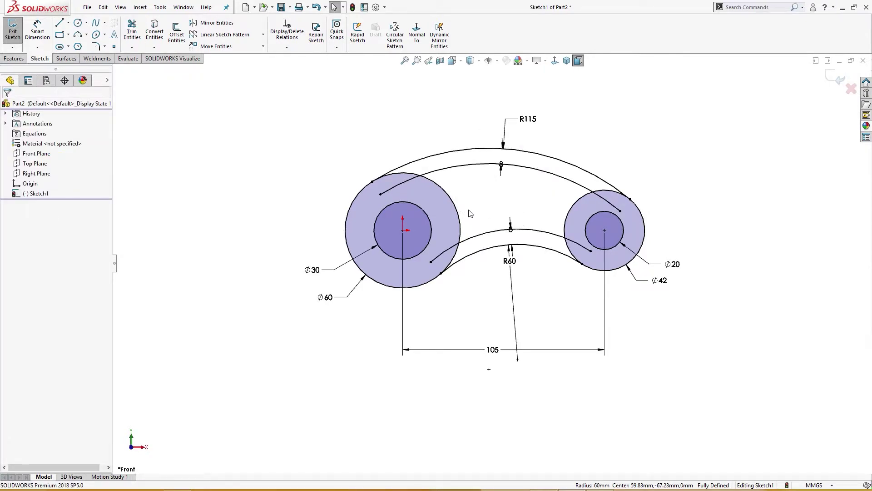
{"action": "left_click", "coordinate": [450, 233]}
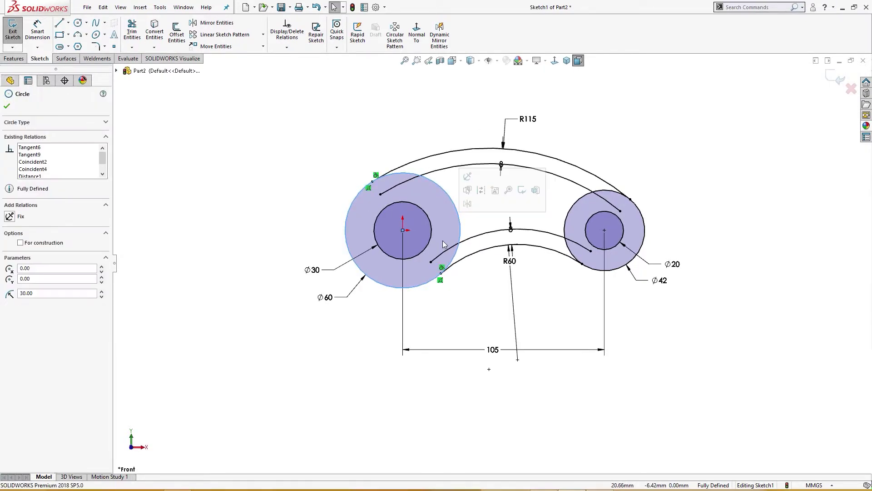
{"action": "left_click", "coordinate": [279, 158]}
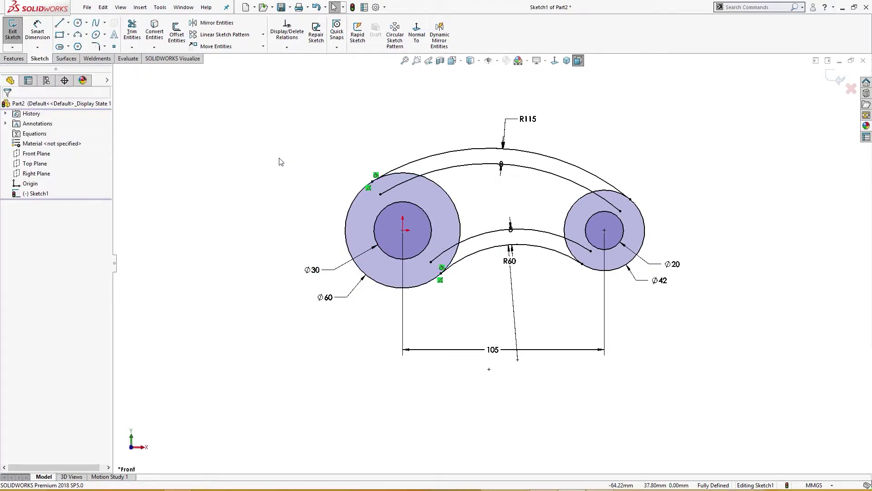
Power-trim the ends of both offset arcs that extend inside the 60 mm and 42 mm circles
{"action": "right_click_drag", "start_coordinate": [279, 158], "coordinate": [303, 196]}
{"action": "left_click_drag", "start_coordinate": [443, 231], "coordinate": [438, 260]}
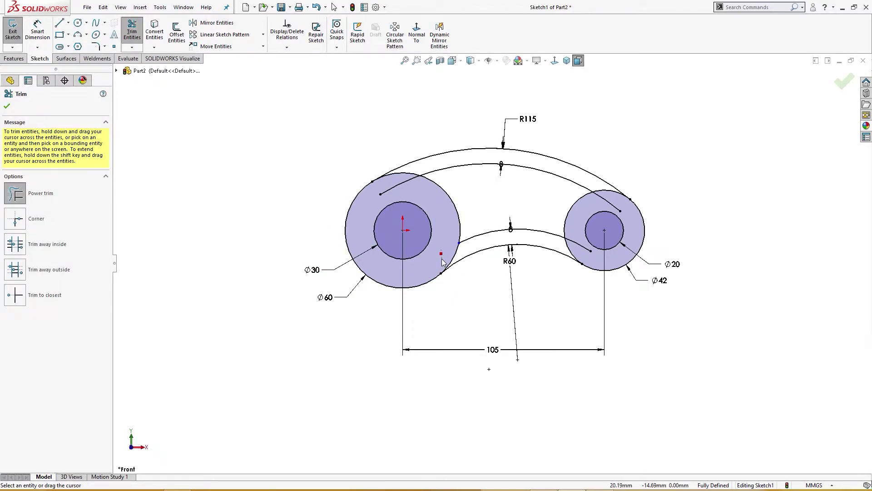
{"action": "left_click_drag", "start_coordinate": [394, 182], "coordinate": [415, 193]}
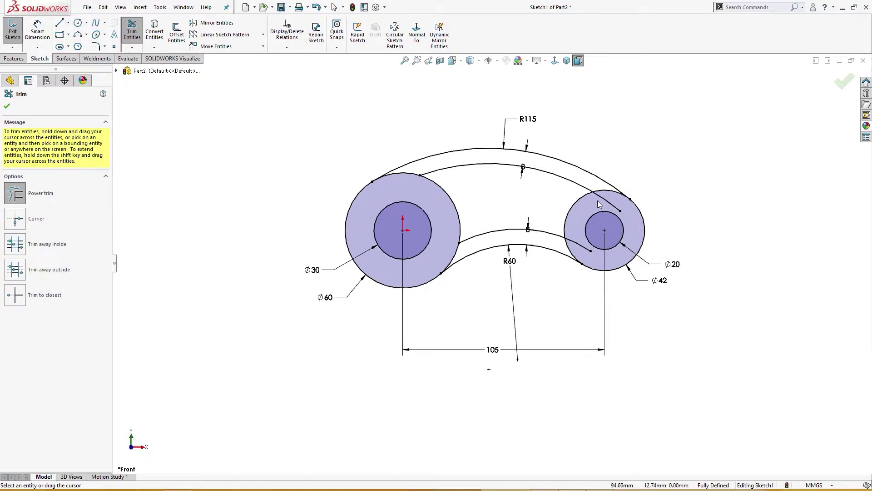
{"action": "mouse_move", "coordinate": [615, 196]}
{"action": "left_mouse_down"}
{"action": "mouse_move", "coordinate": [581, 223]}
{"action": "mouse_move", "coordinate": [547, 319]}
{"action": "left_mouse_up"}
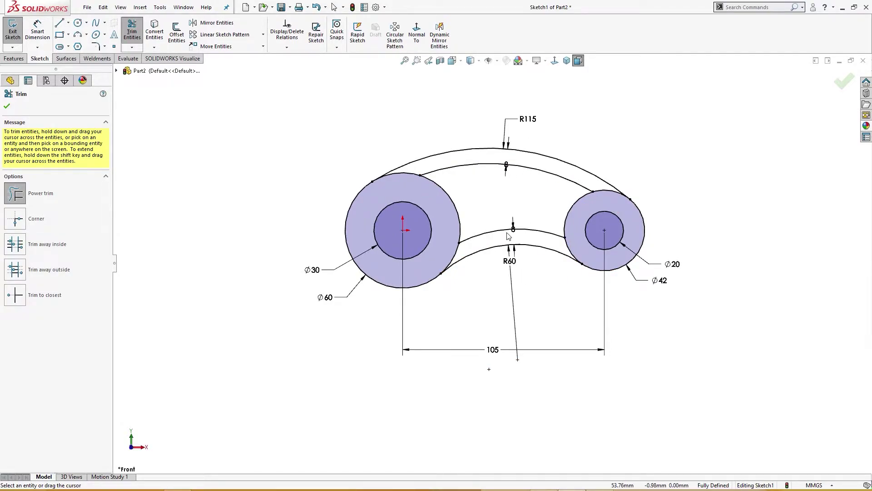
{"action": "key", "text": "Escape"}
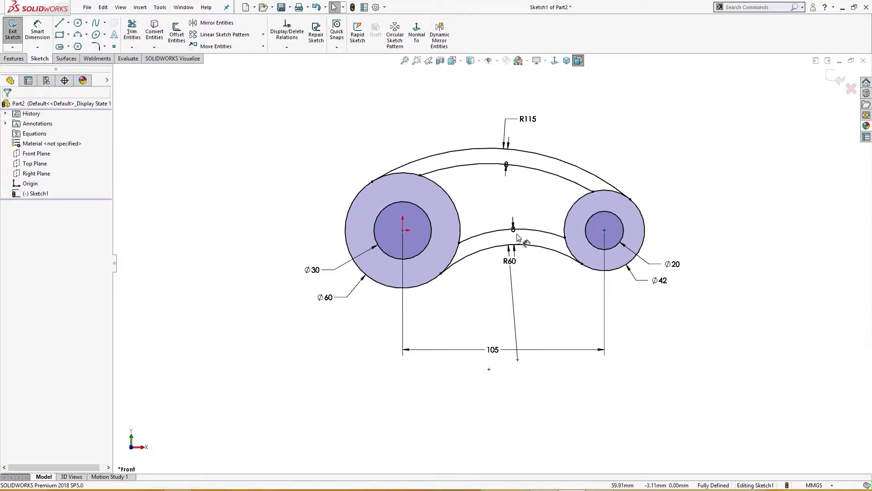
Reposition the R60, R115 and two 8 mm offset dimensions so that their labels sit clear of the arcs
{"action": "mouse_move", "coordinate": [514, 232]}
{"action": "left_mouse_down"}
{"action": "mouse_move", "coordinate": [522, 238]}
{"action": "mouse_move", "coordinate": [503, 262]}
{"action": "left_mouse_up"}
{"action": "left_click", "coordinate": [529, 272]}
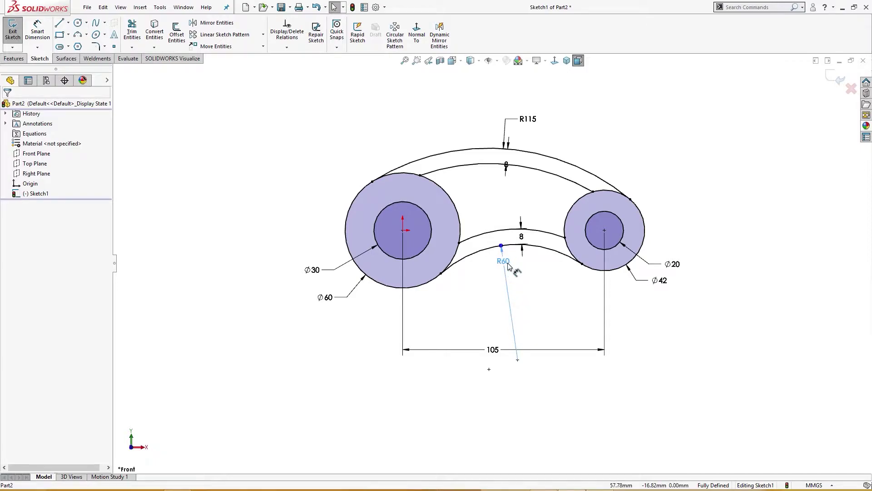
{"action": "left_click_drag", "start_coordinate": [528, 118], "coordinate": [505, 117]}
{"action": "left_click_drag", "start_coordinate": [507, 173], "coordinate": [509, 165]}
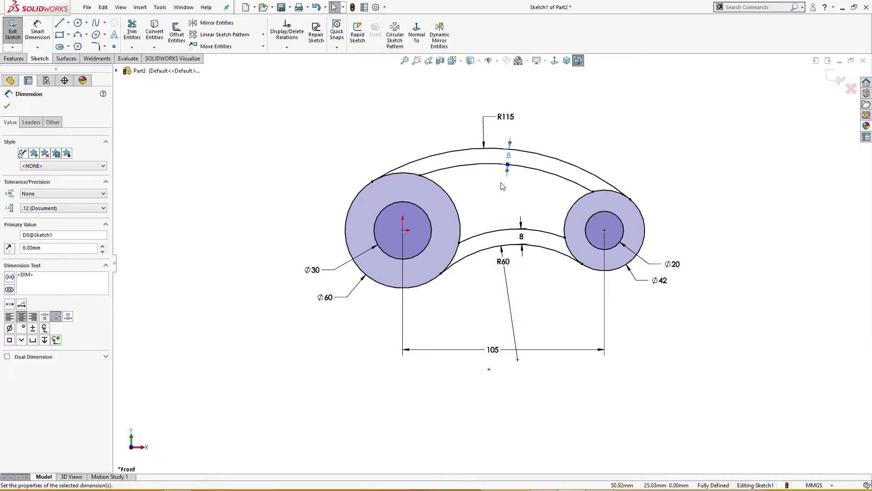
{"action": "left_click", "coordinate": [500, 200]}
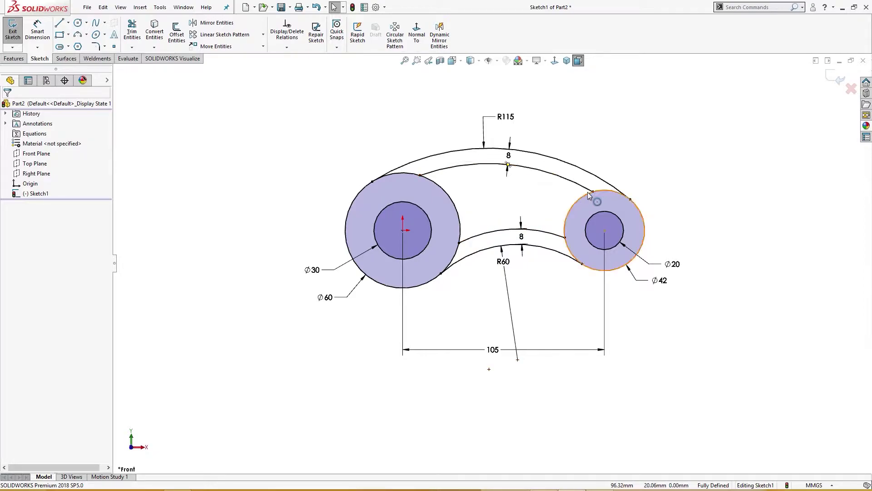
Check the profile against the reference drawing and move the 20 mm diameter dimension slightly closer to its circle
{"action": "left_click", "coordinate": [544, 490]}
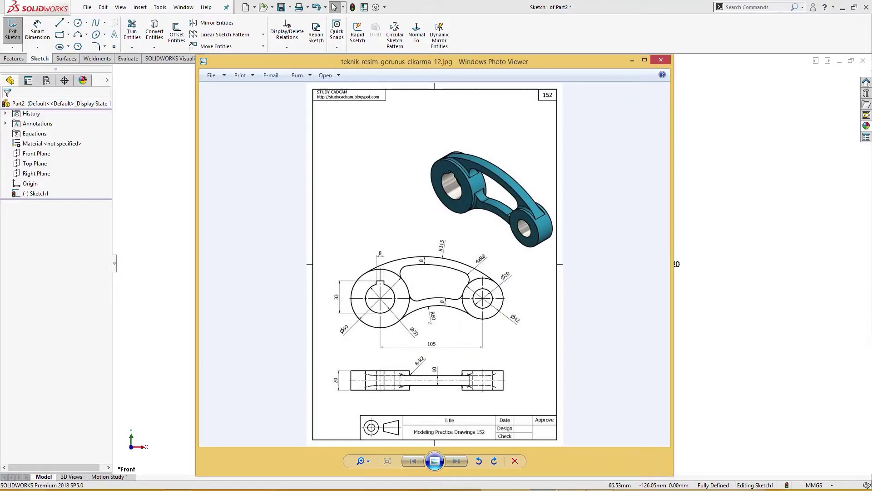
{"action": "left_click", "coordinate": [546, 490]}
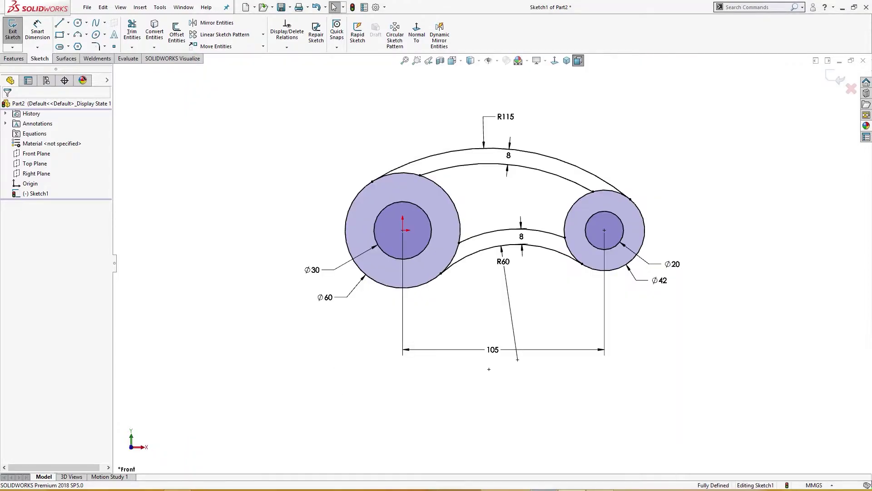
{"action": "left_click_drag", "start_coordinate": [670, 267], "coordinate": [662, 266]}
{"action": "left_click", "coordinate": [685, 325]}
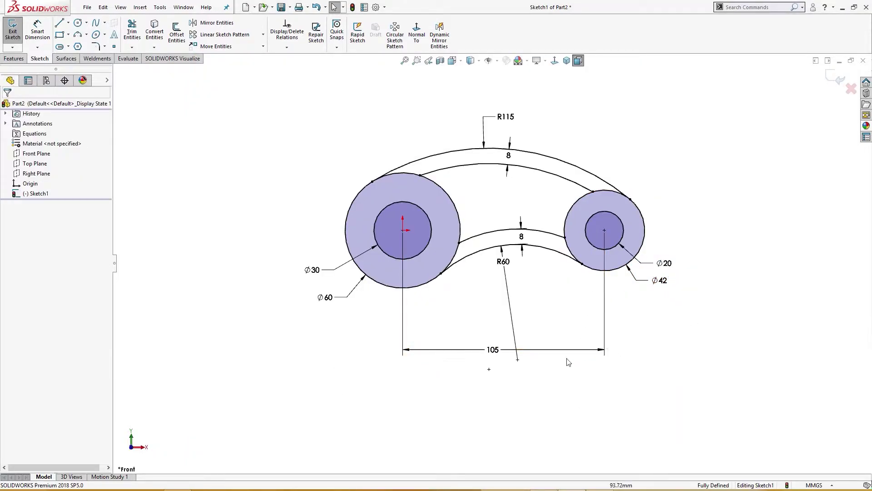
Extrude the two ring regions between the 60/30 mm and 42/20 mm circles 20 mm using the Mid Plane end condition
{"action": "key", "text": "s"}
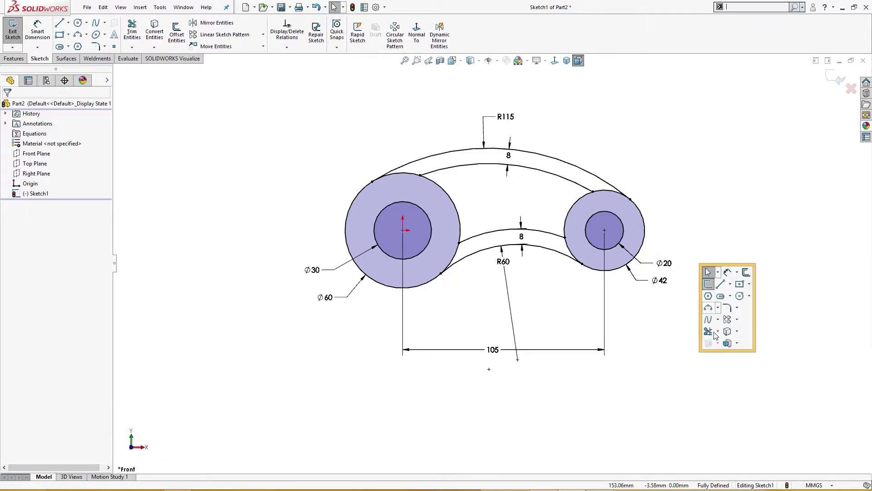
{"action": "left_click", "coordinate": [727, 343]}
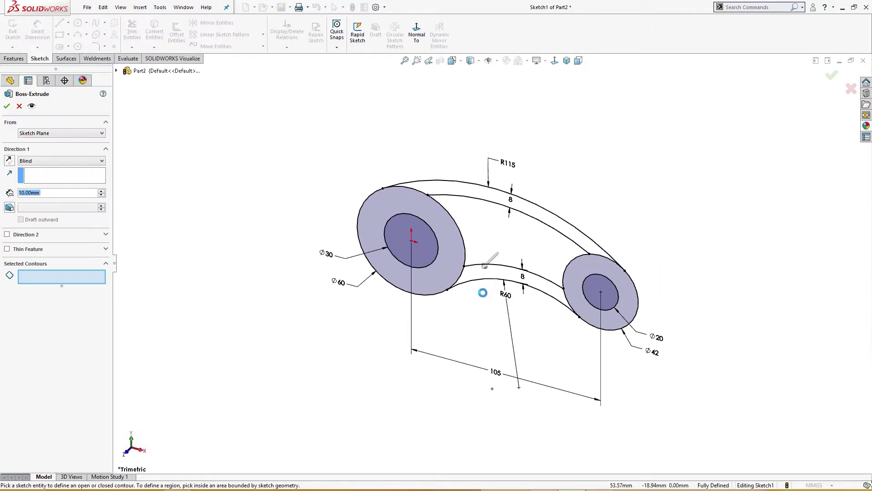
{"action": "left_click", "coordinate": [448, 249]}
{"action": "left_click", "coordinate": [583, 275]}
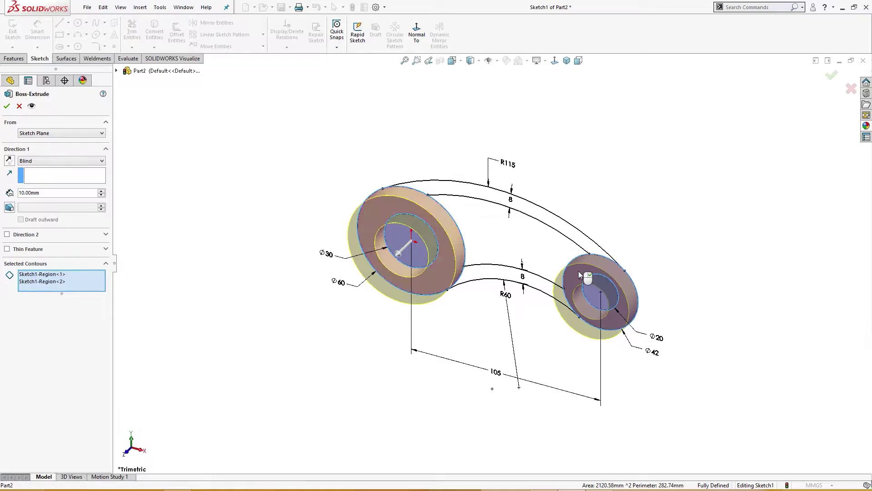
{"action": "left_click", "coordinate": [58, 161]}
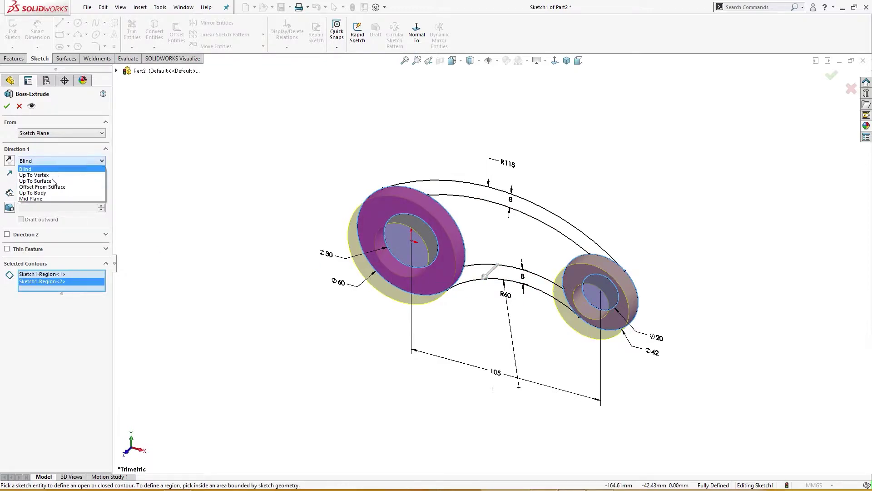
{"action": "left_click", "coordinate": [58, 194]}
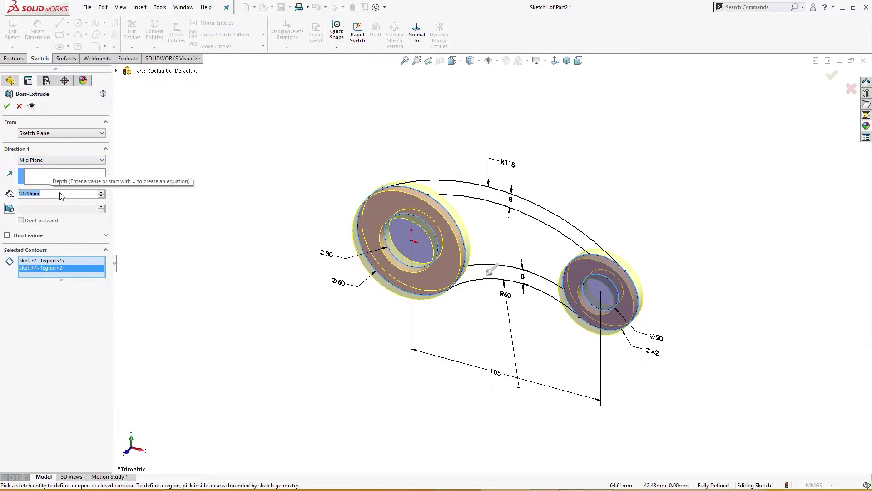
{"action": "scroll", "coordinate": [61, 195], "scroll_direction": "up", "scroll_amount": 1}
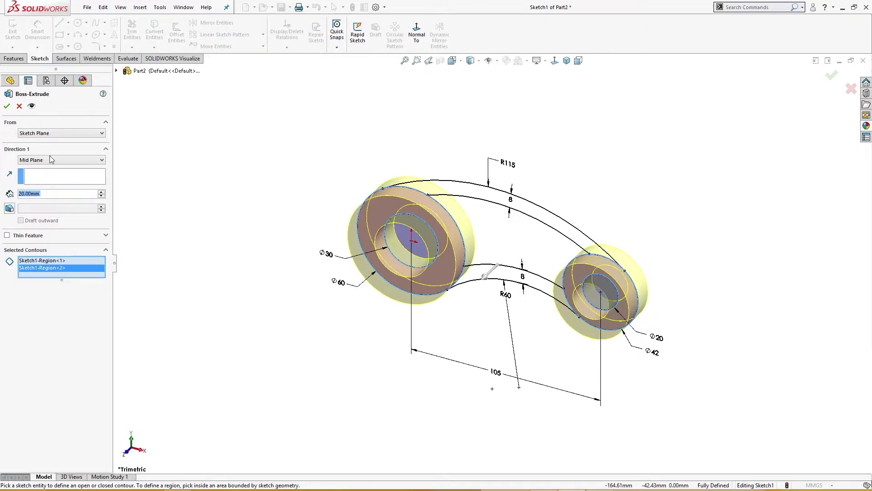
{"action": "left_click", "coordinate": [7, 105]}
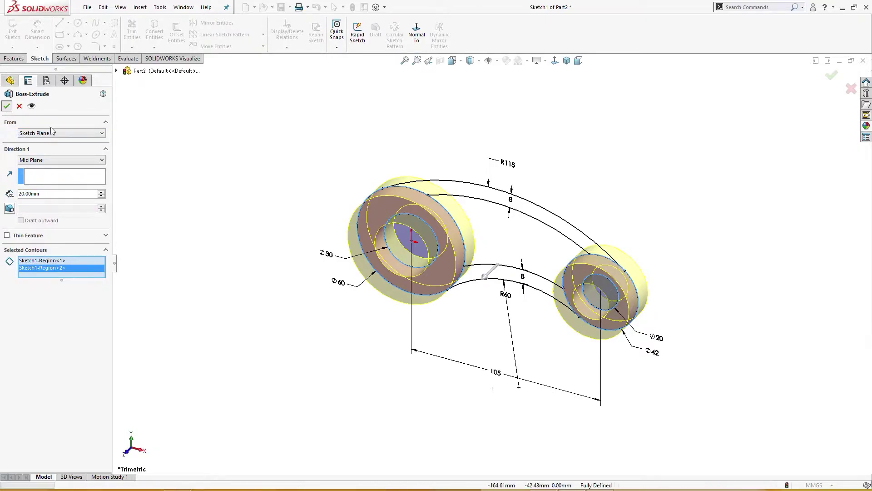
Start a new sketch on the Front Plane and show Sketch1 from the boss extrusion as reference geometry
{"action": "left_click", "coordinate": [6, 203]}
{"action": "left_click", "coordinate": [41, 213]}
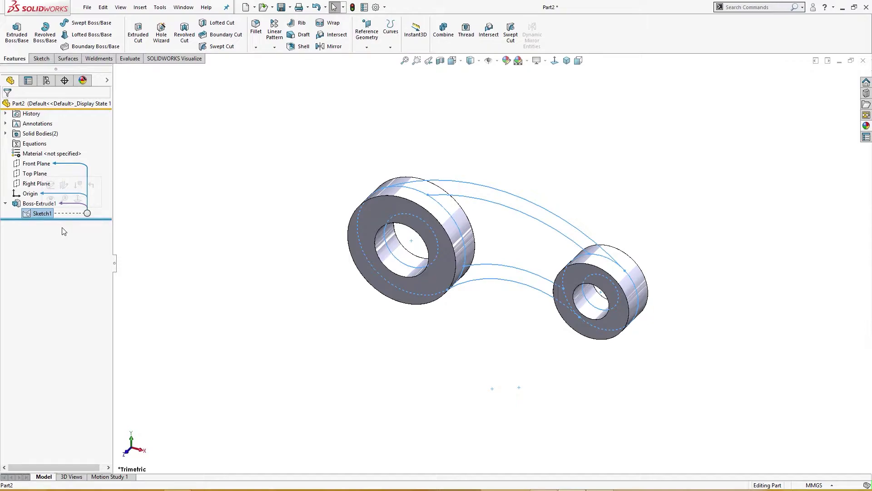
{"action": "middle_click_drag", "start_coordinate": [209, 273], "coordinate": [207, 265]}
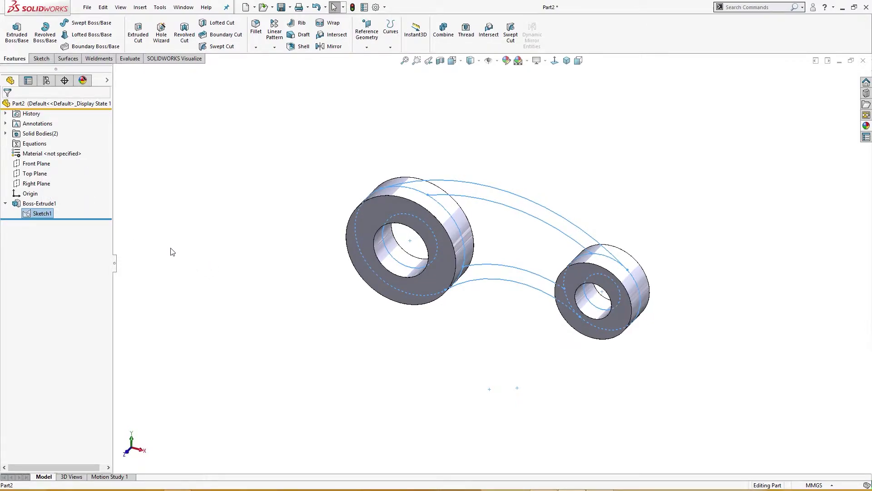
{"action": "left_click", "coordinate": [36, 163]}
{"action": "left_click", "coordinate": [56, 153]}
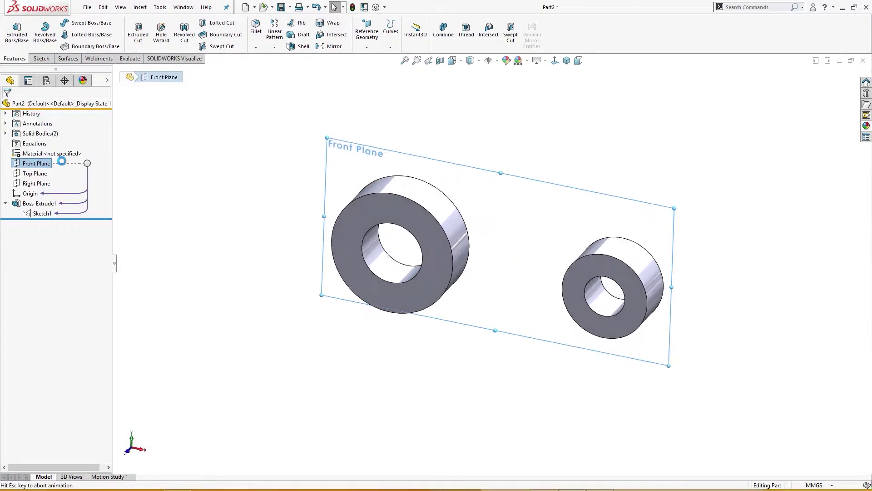
{"action": "left_click", "coordinate": [43, 213]}
{"action": "left_click", "coordinate": [50, 200]}
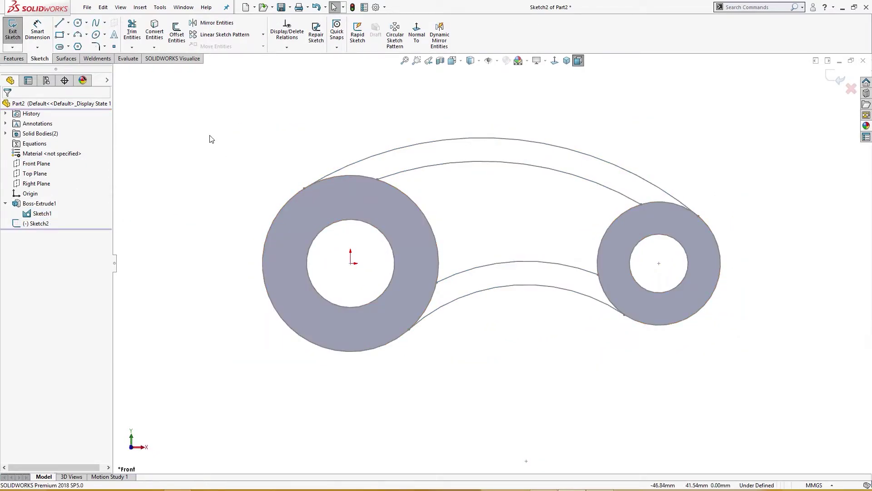
Convert the 60 mm and 42 mm circles and all four connecting arcs of Sketch1 into the new sketch
{"action": "left_click", "coordinate": [148, 39]}
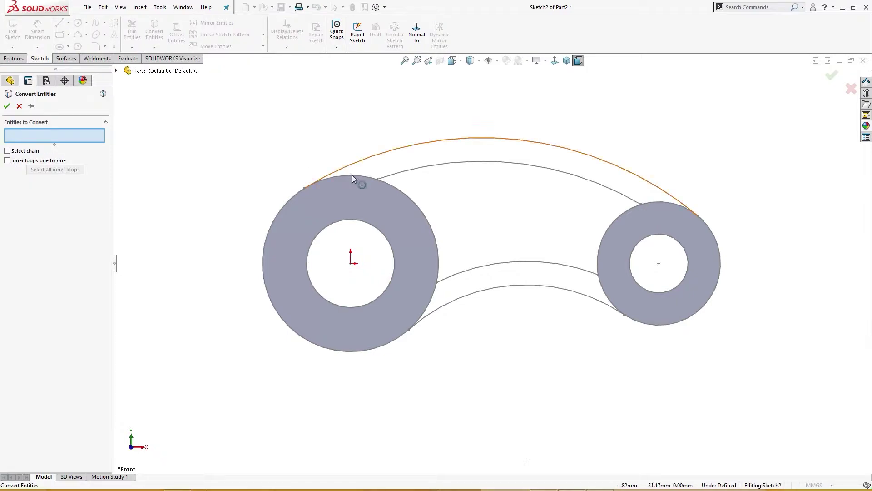
{"action": "left_click", "coordinate": [408, 198]}
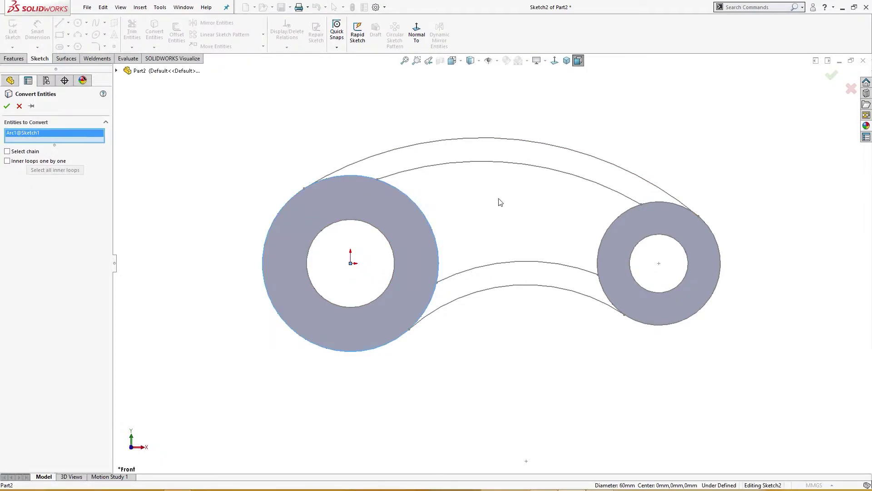
{"action": "left_click", "coordinate": [604, 232]}
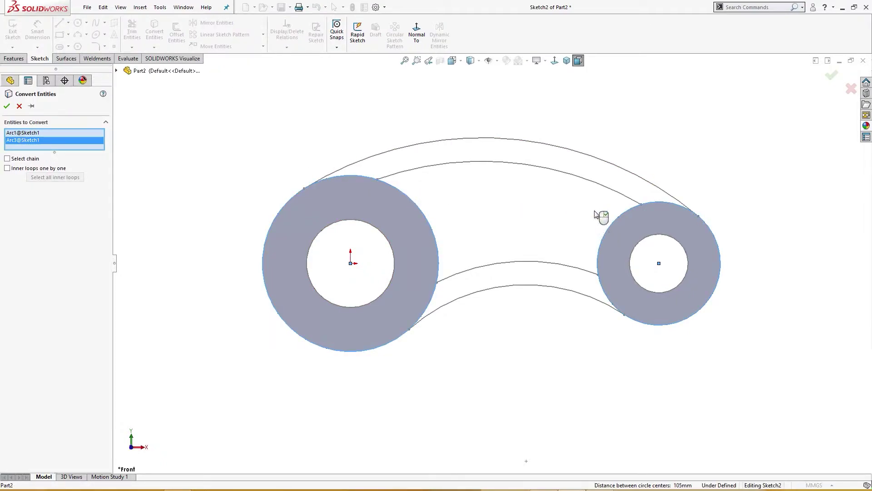
{"action": "left_click", "coordinate": [584, 182]}
{"action": "left_click", "coordinate": [574, 154]}
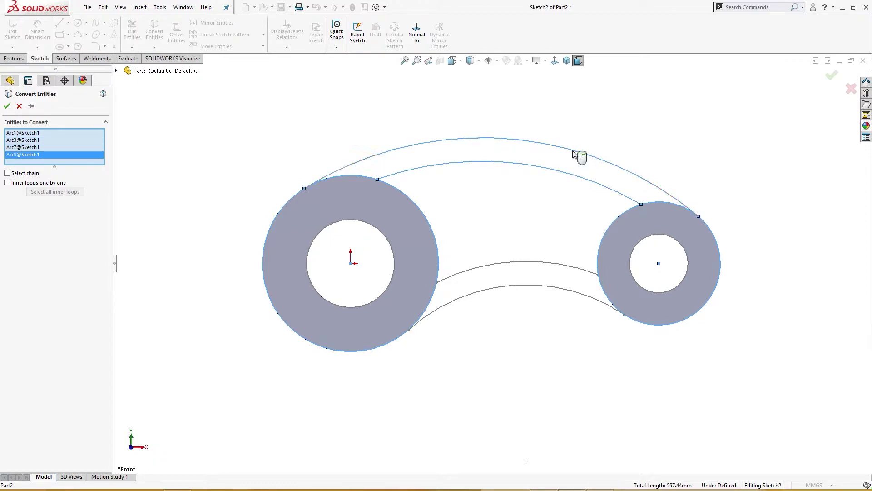
{"action": "left_click", "coordinate": [543, 263]}
{"action": "left_click", "coordinate": [544, 290]}
{"action": "left_click", "coordinate": [7, 107]}
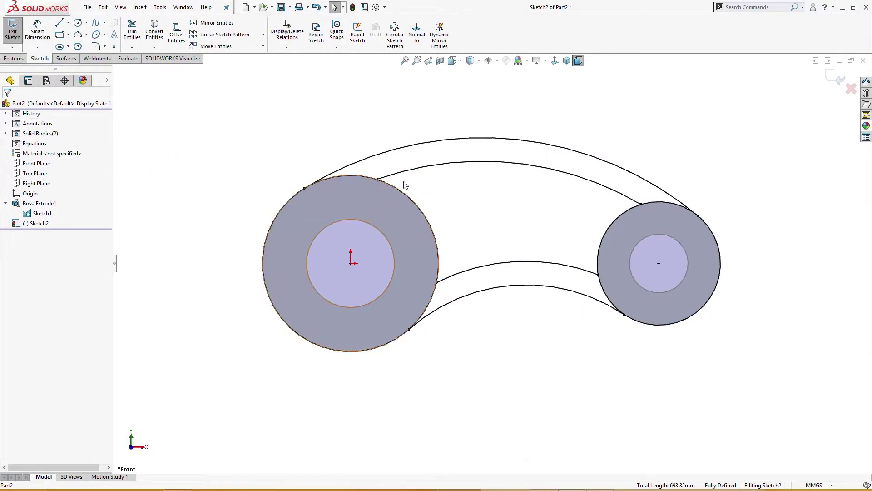
{"action": "right_click", "coordinate": [265, 128]}
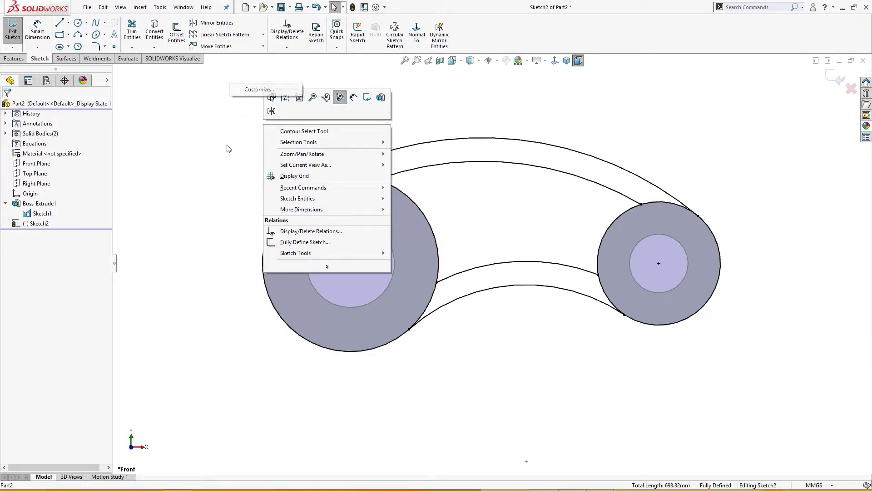
{"action": "right_click_drag", "start_coordinate": [227, 145], "coordinate": [207, 121]}
{"action": "right_click_drag", "start_coordinate": [227, 150], "coordinate": [201, 126]}
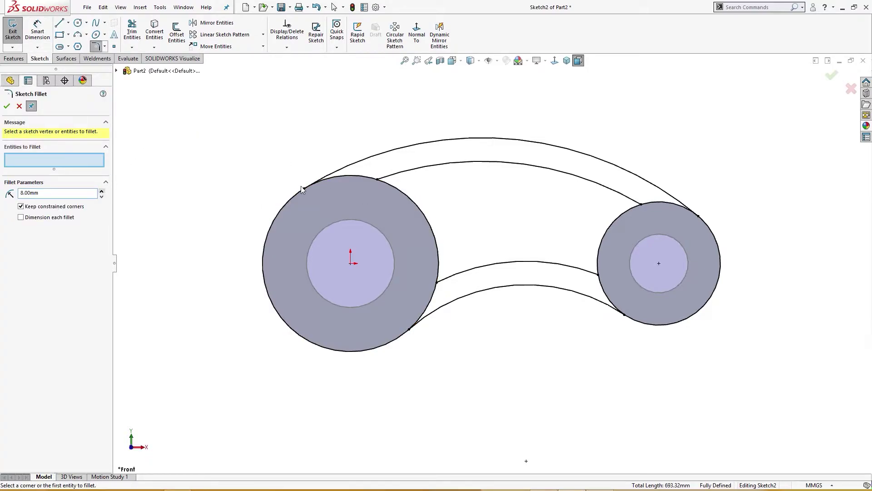
{"action": "left_click", "coordinate": [399, 175]}
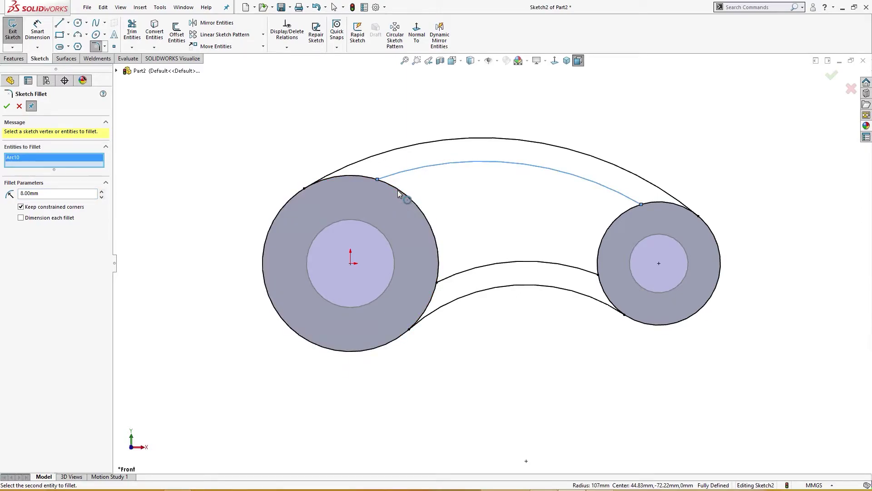
{"action": "key", "text": "Escape"}
{"action": "key", "text": "Escape"}
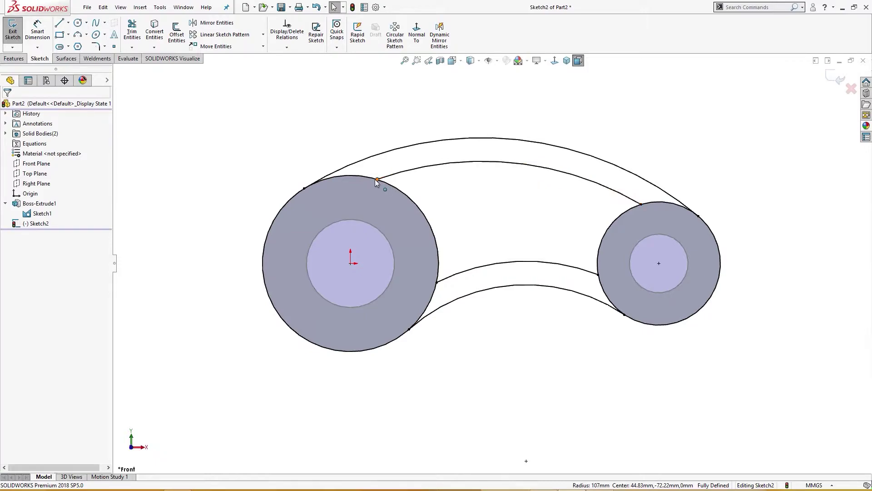
{"action": "left_click", "coordinate": [377, 180]}
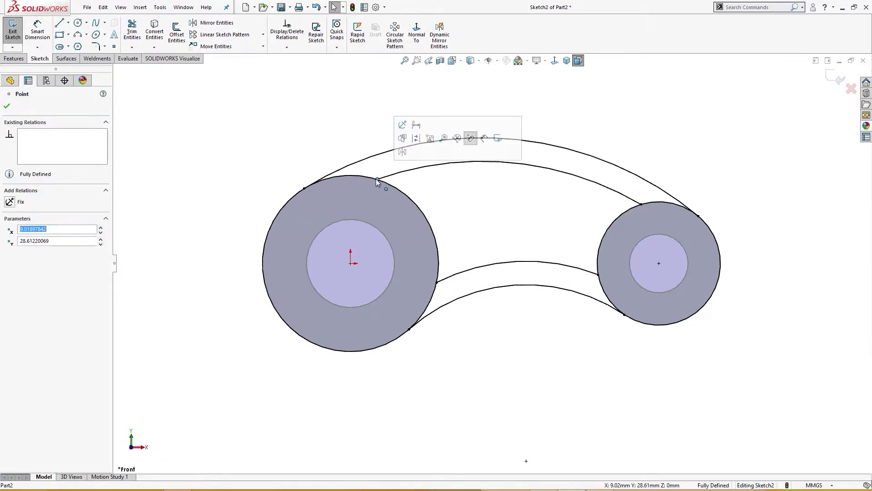
{"action": "left_click", "coordinate": [9, 108]}
{"action": "left_click", "coordinate": [96, 46]}
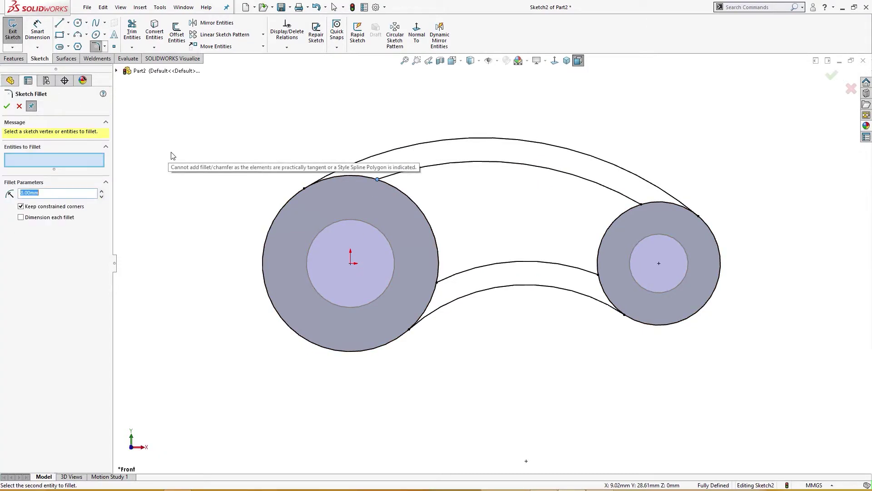
{"action": "left_click", "coordinate": [408, 175]}
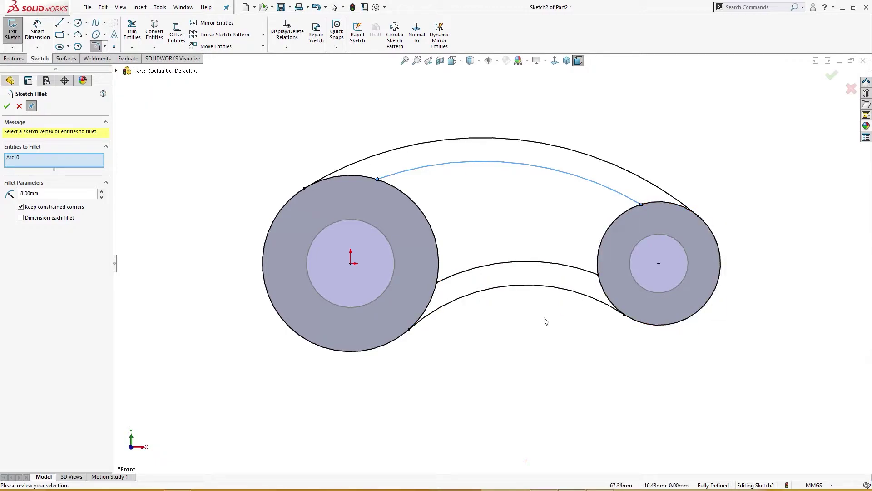
{"action": "key", "text": "Escape"}
Power-trim the converted 60 mm and 42 mm circles, keeping only their facing arcs between the two inner offset arcs
{"action": "scroll", "coordinate": [456, 254], "scroll_direction": "down", "scroll_amount": 3}
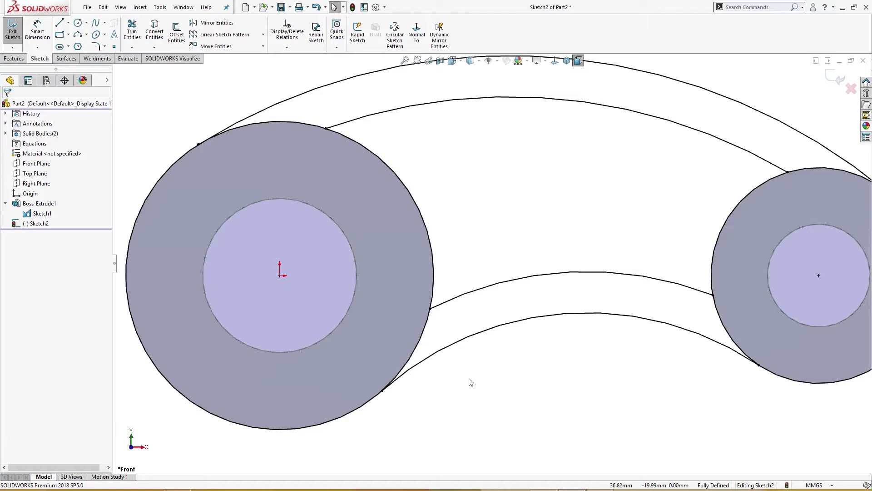
{"action": "right_click_drag", "start_coordinate": [471, 382], "coordinate": [507, 393]}
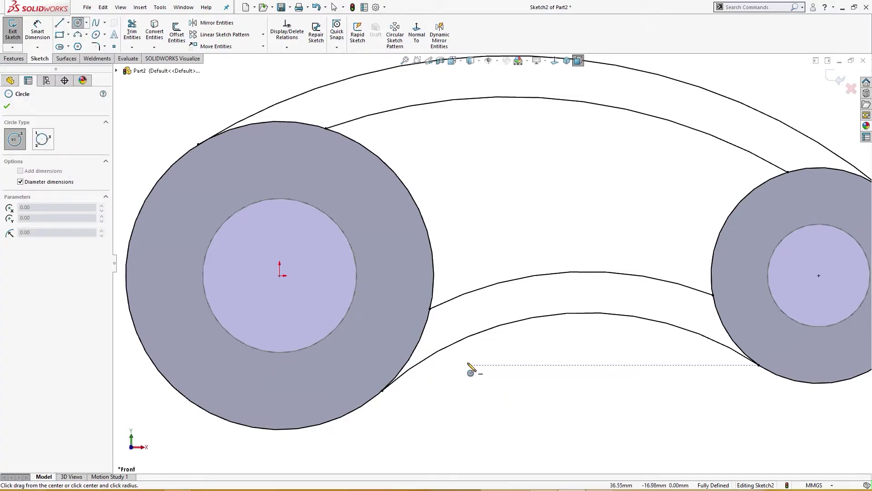
{"action": "mouse_move", "coordinate": [421, 344]}
{"action": "left_mouse_down"}
{"action": "mouse_move", "coordinate": [424, 335]}
{"action": "mouse_move", "coordinate": [308, 113]}
{"action": "mouse_move", "coordinate": [286, 144]}
{"action": "mouse_move", "coordinate": [163, 177]}
{"action": "mouse_move", "coordinate": [186, 224]}
{"action": "left_mouse_up"}
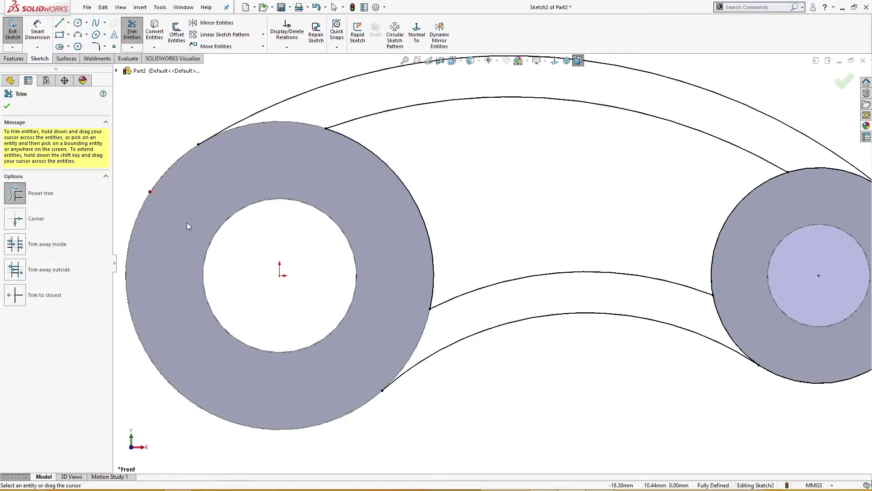
{"action": "scroll", "coordinate": [484, 341], "scroll_direction": "up", "scroll_amount": 2}
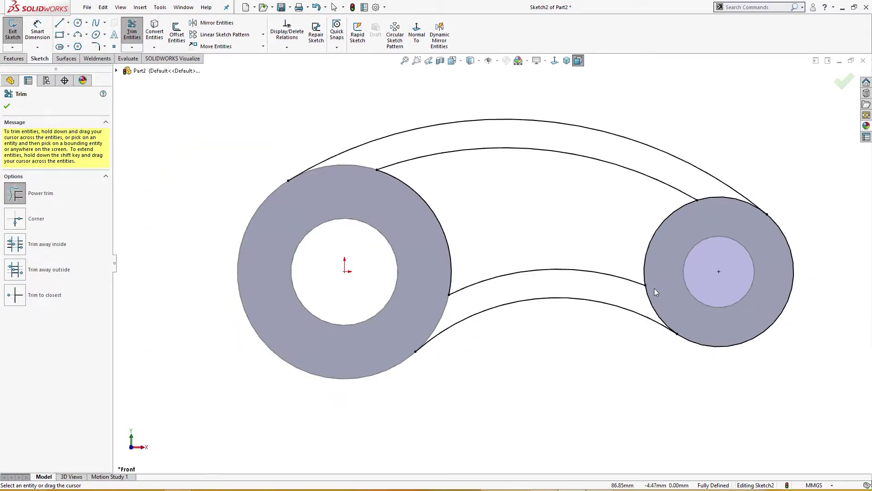
{"action": "left_click_drag", "start_coordinate": [642, 301], "coordinate": [658, 296]}
{"action": "left_click_drag", "start_coordinate": [711, 191], "coordinate": [719, 217]}
{"action": "left_click_drag", "start_coordinate": [809, 284], "coordinate": [790, 285]}
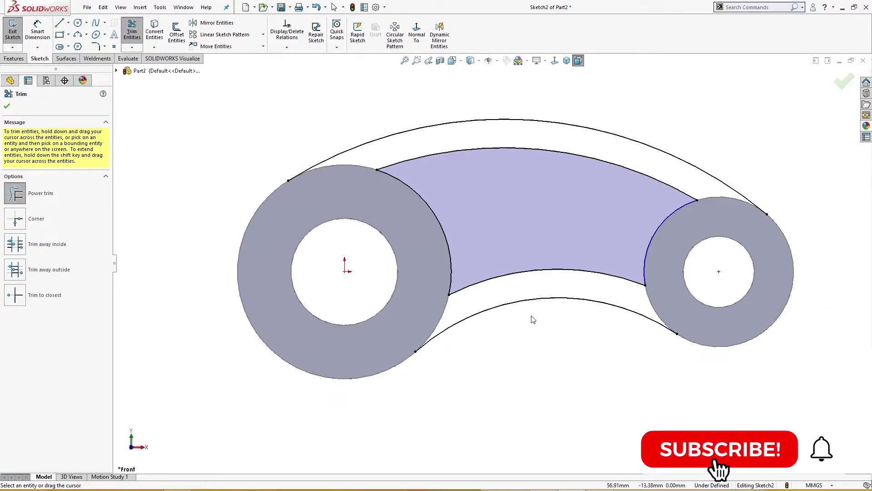
Add 8 mm sketch fillets to the two corners of the inner opening profile beside the 60 mm boss
{"action": "scroll", "coordinate": [599, 196], "scroll_direction": "down", "scroll_amount": 2}
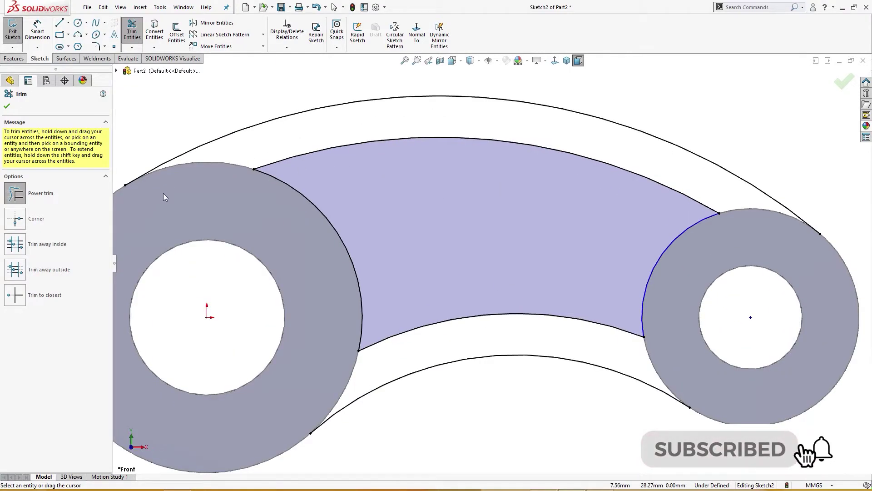
{"action": "right_click_drag", "start_coordinate": [174, 126], "coordinate": [177, 111]}
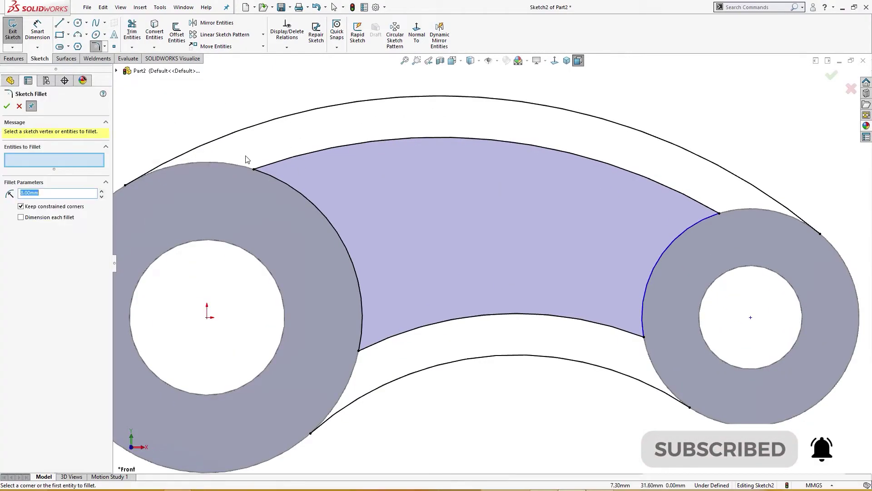
{"action": "left_click", "coordinate": [266, 164]}
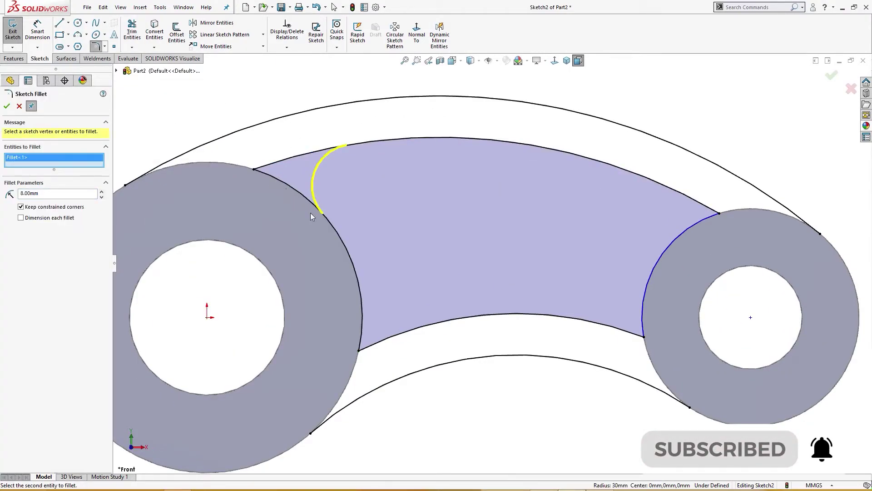
{"action": "left_click", "coordinate": [361, 323]}
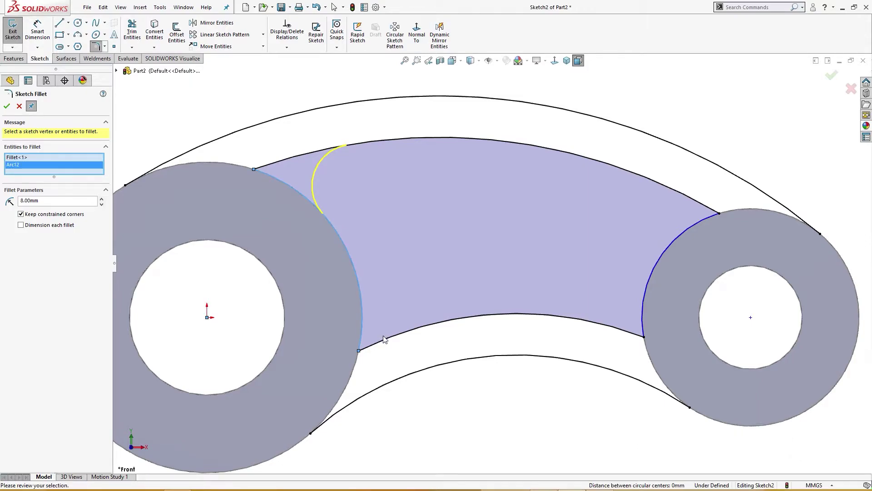
{"action": "left_click", "coordinate": [385, 339]}
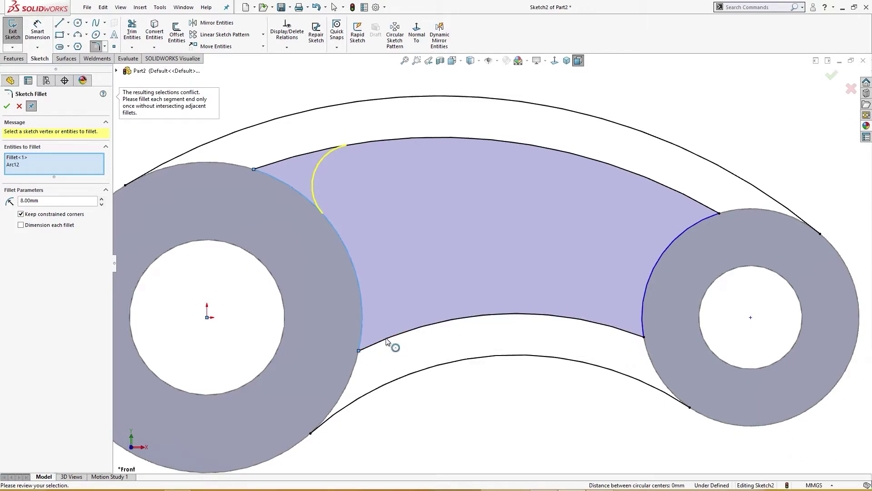
{"action": "left_click", "coordinate": [7, 107]}
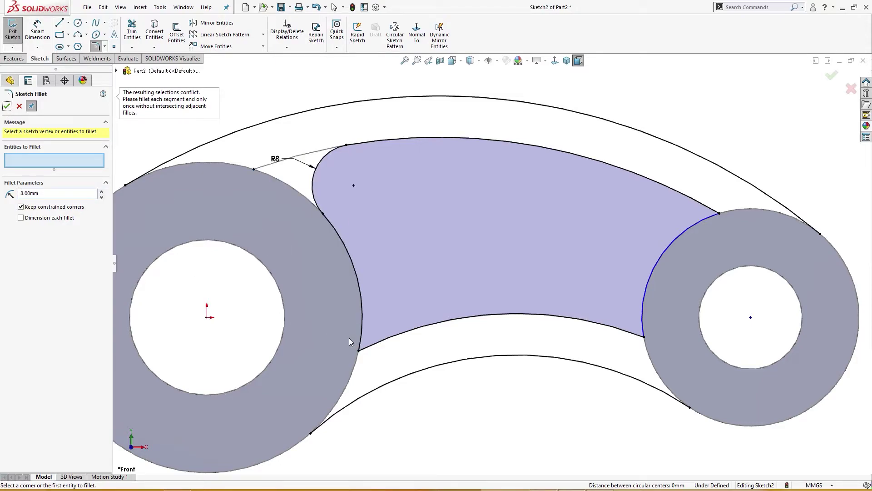
{"action": "left_click", "coordinate": [362, 328]}
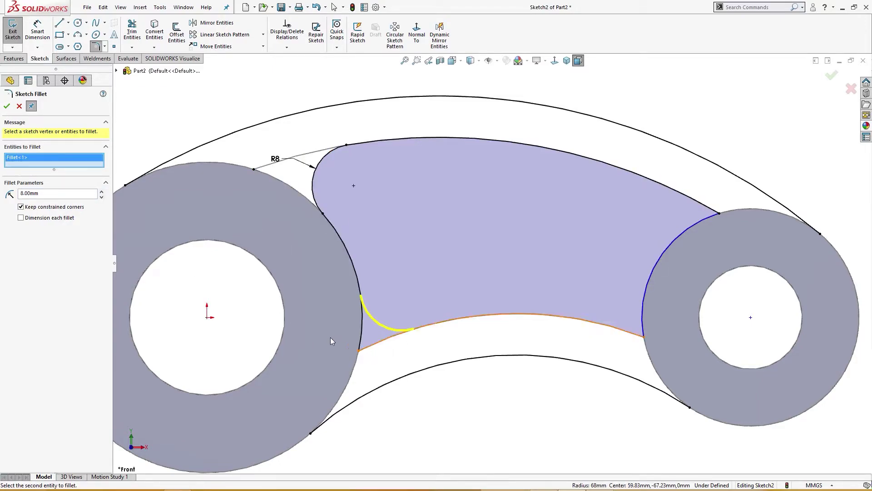
{"action": "left_click", "coordinate": [7, 107]}
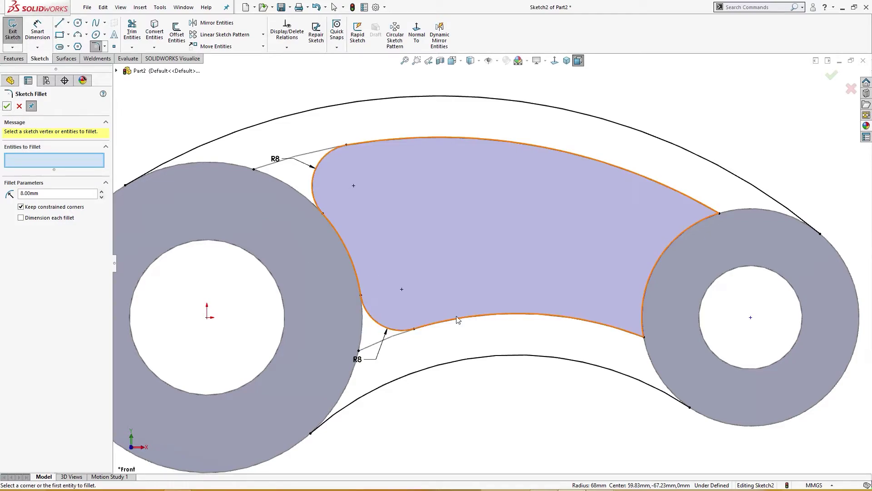
Fillet the opening profile's two corners beside the 42 mm boss with an 8 mm radius
{"action": "left_click", "coordinate": [621, 332]}
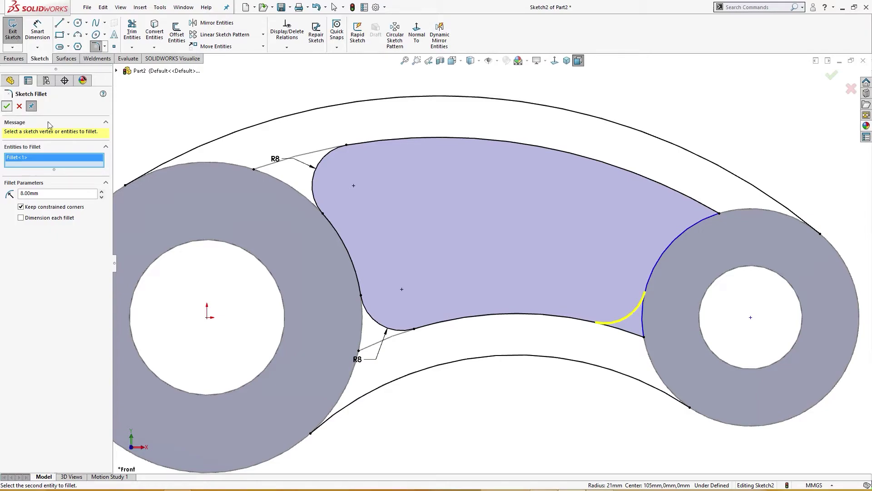
{"action": "left_click", "coordinate": [7, 106]}
{"action": "left_click", "coordinate": [681, 234]}
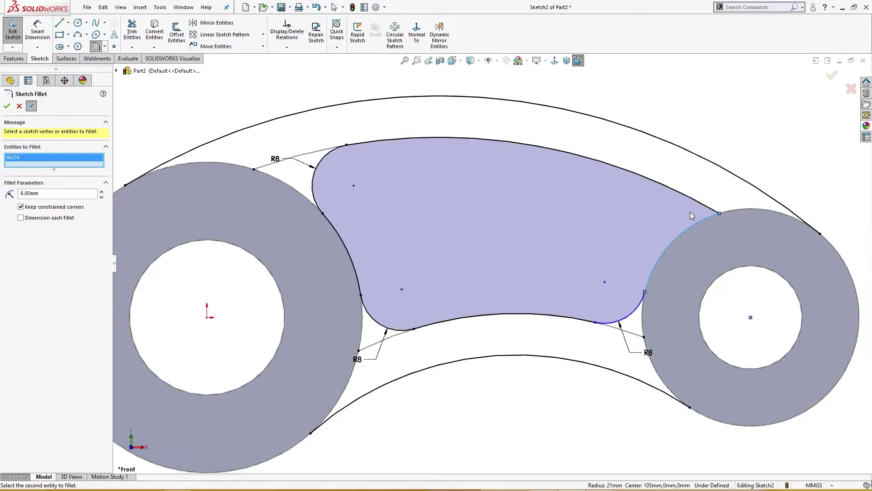
{"action": "left_click", "coordinate": [703, 208]}
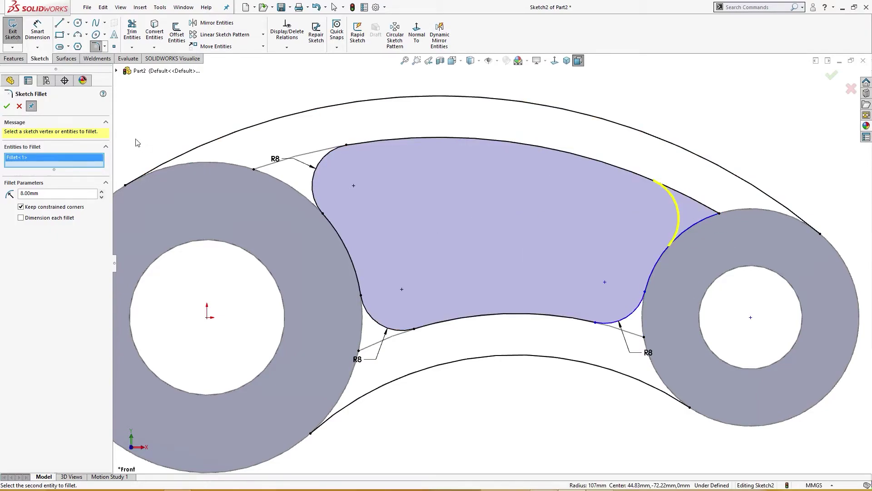
{"action": "left_click", "coordinate": [7, 107]}
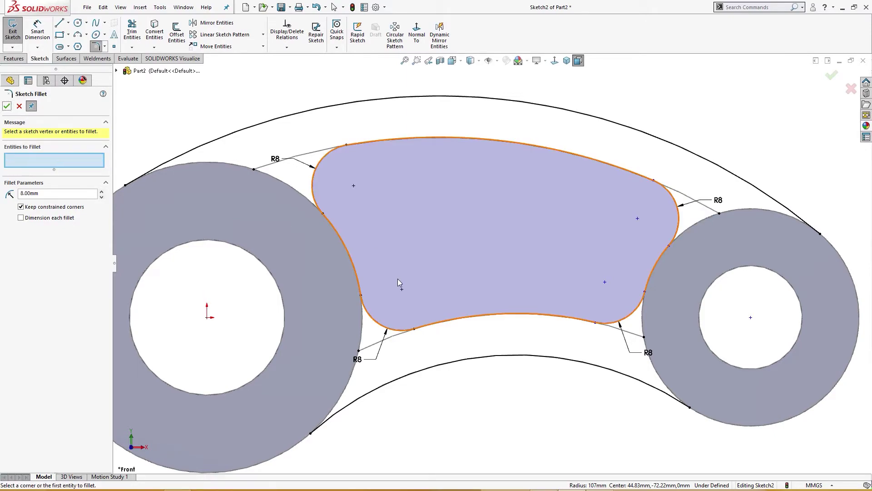
{"action": "key", "text": "f"}
{"action": "mouse_move", "coordinate": [476, 406]}
{"action": "middle_mouse_down"}
{"action": "mouse_move", "coordinate": [471, 425]}
{"action": "mouse_move", "coordinate": [468, 405]}
{"action": "middle_mouse_up"}
{"action": "mouse_move", "coordinate": [440, 329]}
{"action": "middle_mouse_down"}
{"action": "mouse_move", "coordinate": [444, 345]}
{"action": "mouse_move", "coordinate": [445, 331]}
{"action": "middle_mouse_up"}
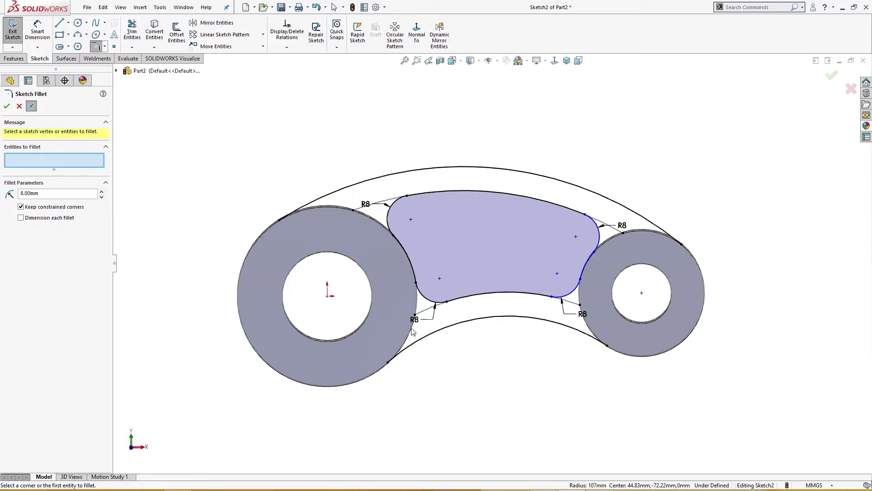
{"action": "key", "text": "Escape"}
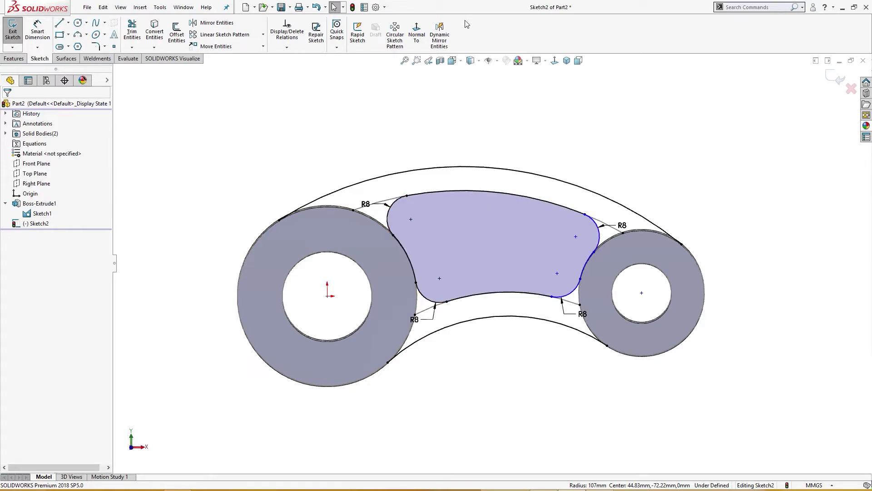
Convert the outer edges of both bosses into the sketch again and power-trim their outward-facing arcs outside the arm
{"action": "left_click", "coordinate": [417, 32]}
{"action": "left_click", "coordinate": [432, 317]}
{"action": "left_click", "coordinate": [601, 300], "text": "ctrl"}
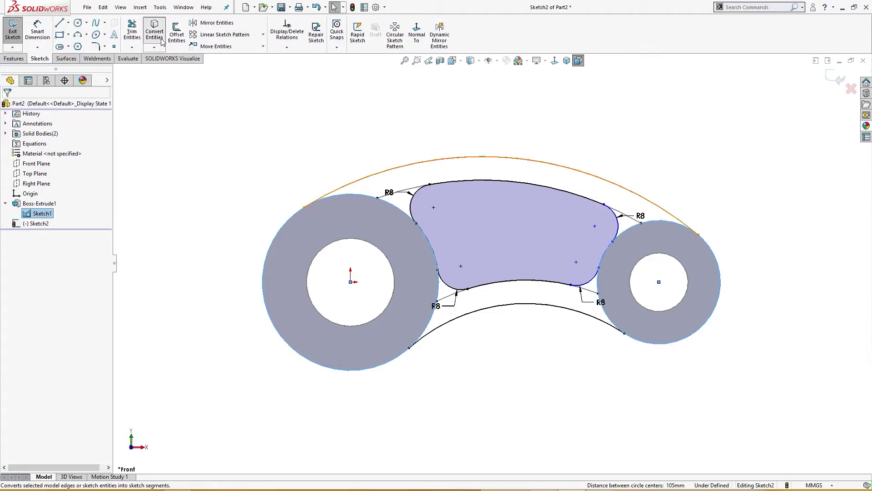
{"action": "left_click", "coordinate": [132, 32]}
{"action": "left_click_drag", "start_coordinate": [256, 222], "coordinate": [286, 264]}
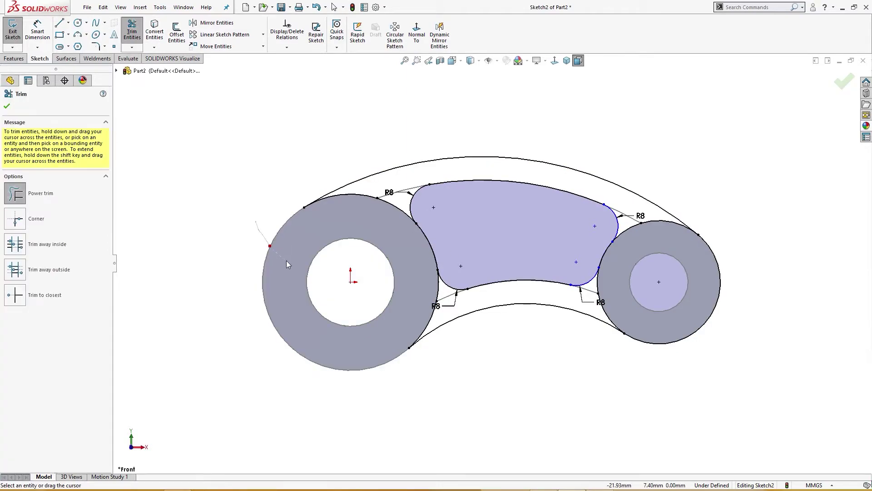
{"action": "left_click_drag", "start_coordinate": [758, 278], "coordinate": [704, 302]}
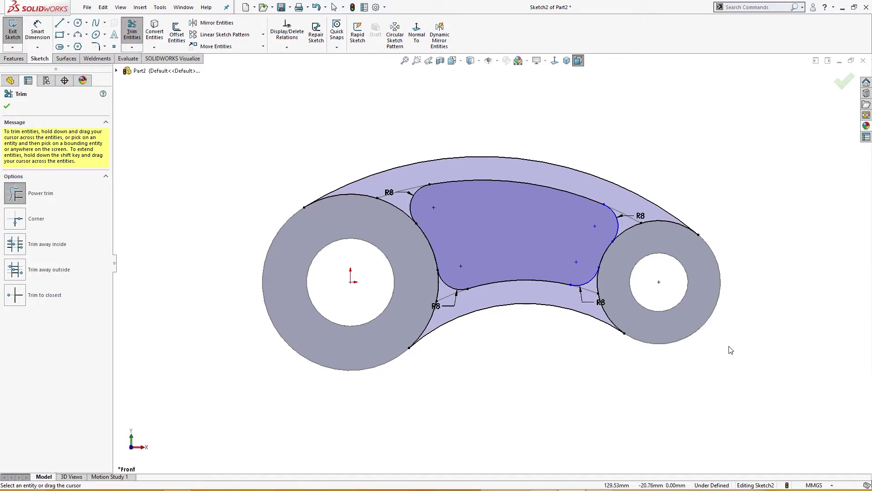
Extrude the upper and lower arm regions around the opening 10 mm with the Mid Plane end condition
{"action": "right_click", "coordinate": [748, 273]}
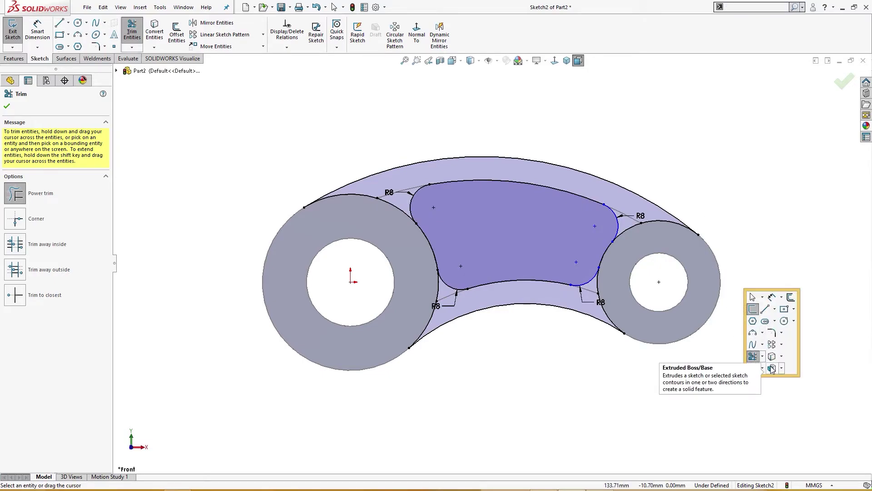
{"action": "left_click", "coordinate": [766, 365]}
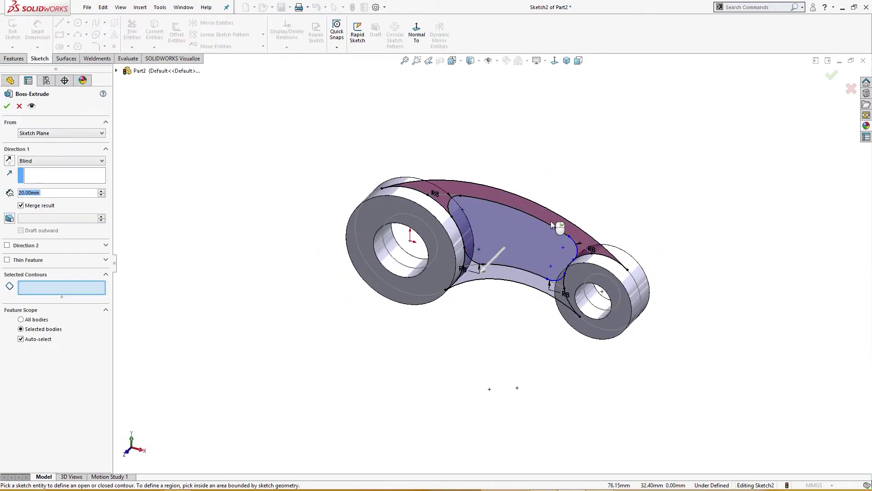
{"action": "left_click", "coordinate": [551, 220]}
{"action": "left_click", "coordinate": [522, 276]}
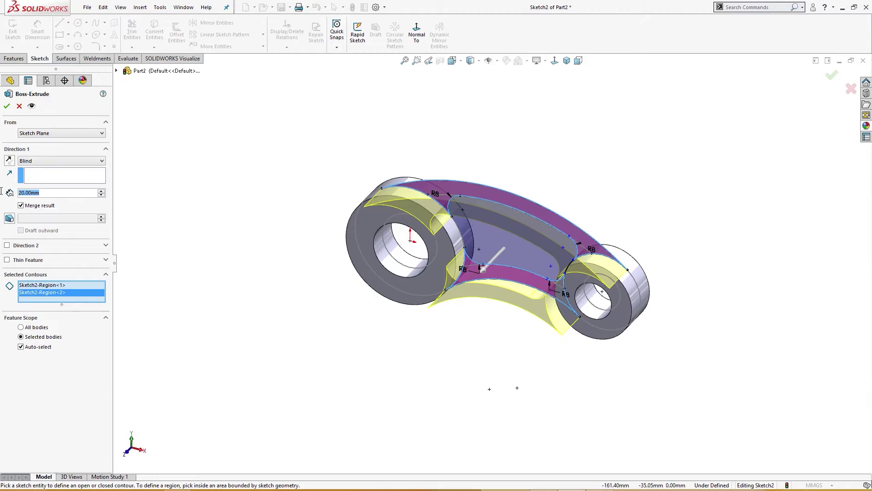
{"action": "type", "text": "10"}
{"action": "key", "text": "Return"}
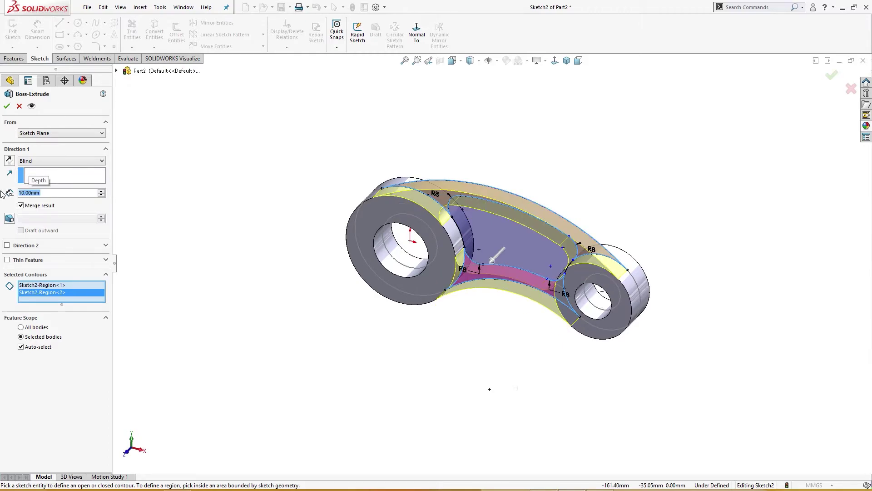
{"action": "left_click", "coordinate": [53, 160]}
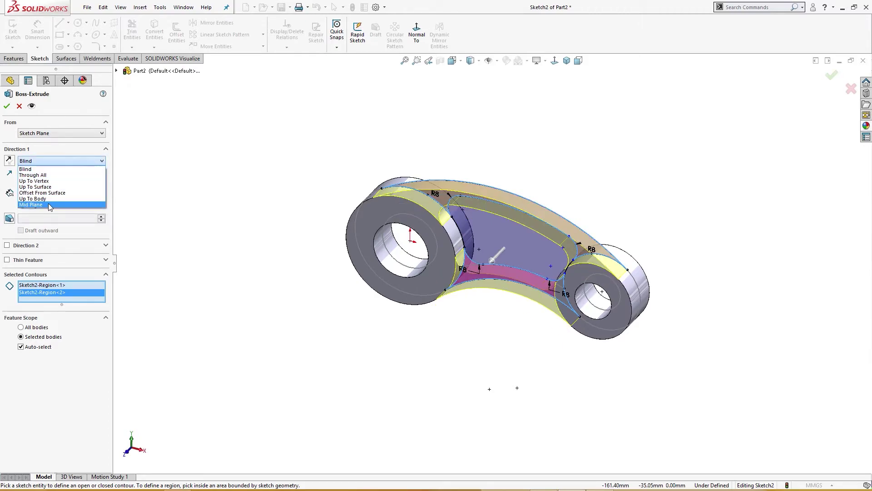
{"action": "left_click", "coordinate": [48, 203]}
{"action": "middle_click_drag", "start_coordinate": [218, 322], "coordinate": [141, 298]}
{"action": "left_click", "coordinate": [7, 106]}
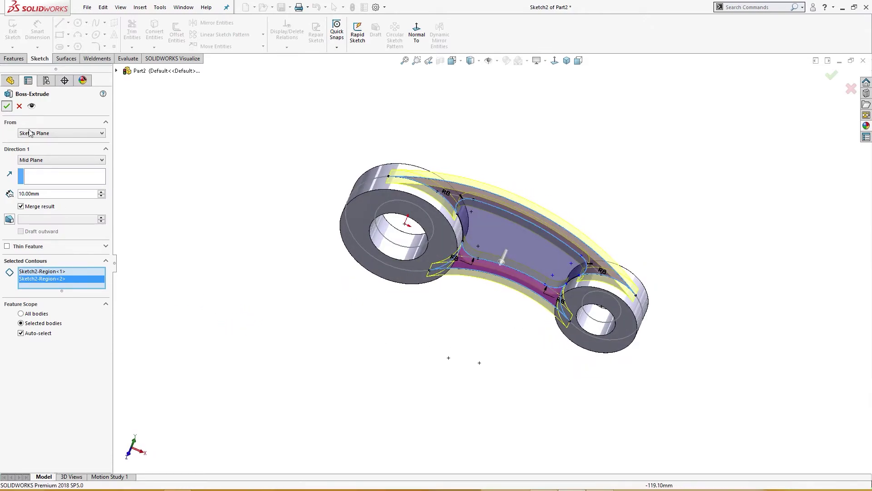
Hide the reference Sketch1 under the first boss extrusion
{"action": "middle_click_drag", "start_coordinate": [241, 317], "coordinate": [105, 229]}
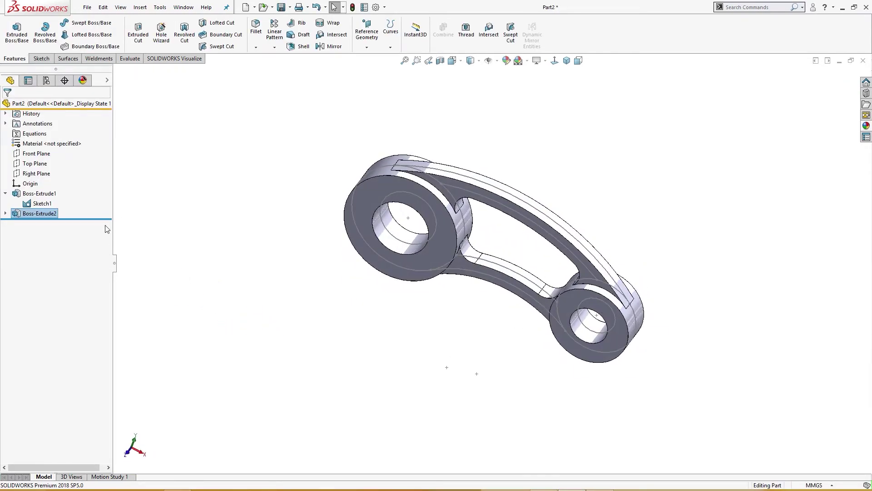
{"action": "left_click", "coordinate": [41, 203]}
{"action": "left_click", "coordinate": [57, 194]}
{"action": "mouse_move", "coordinate": [197, 284]}
{"action": "middle_mouse_down"}
{"action": "mouse_move", "coordinate": [290, 321]}
{"action": "mouse_move", "coordinate": [175, 287]}
{"action": "mouse_move", "coordinate": [224, 269]}
{"action": "middle_mouse_up"}
{"action": "key", "text": "ctrl+7"}
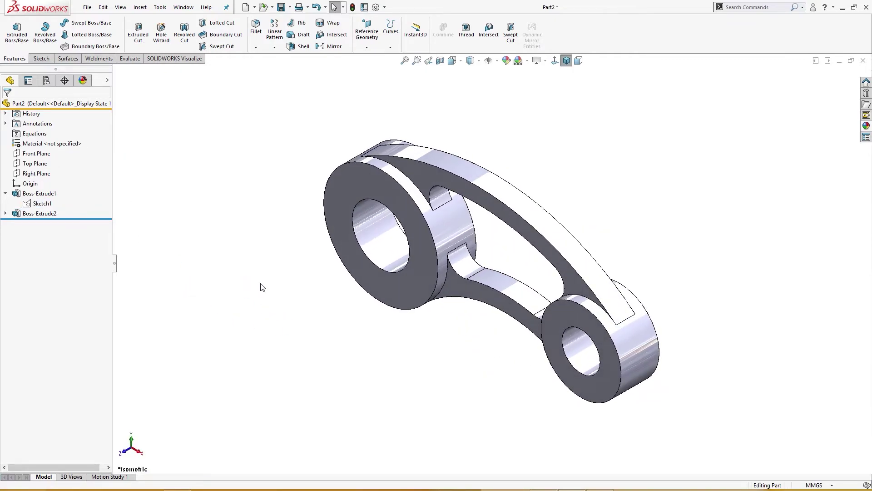
Start a sketch on the large boss's front face and draw a rectangle about 11 mm wide from the origin's level up past the bore
{"action": "left_click", "coordinate": [386, 281]}
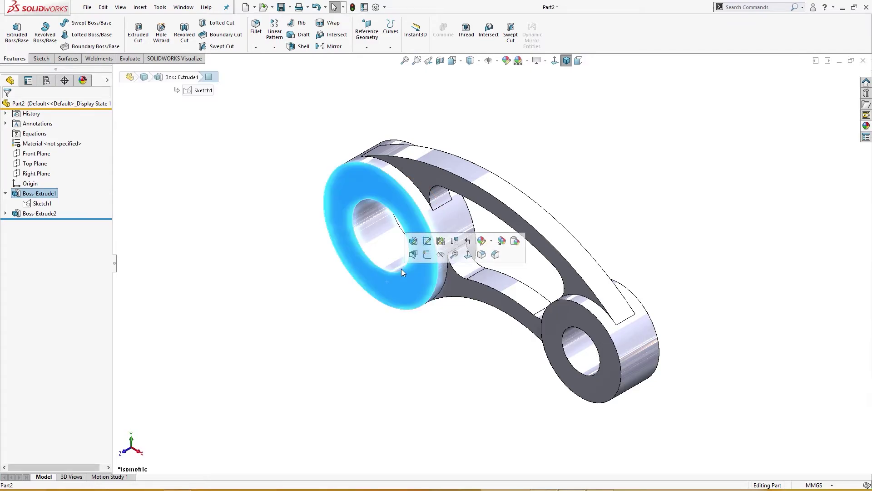
{"action": "left_click", "coordinate": [425, 256]}
{"action": "right_click_drag", "start_coordinate": [248, 206], "coordinate": [224, 204]}
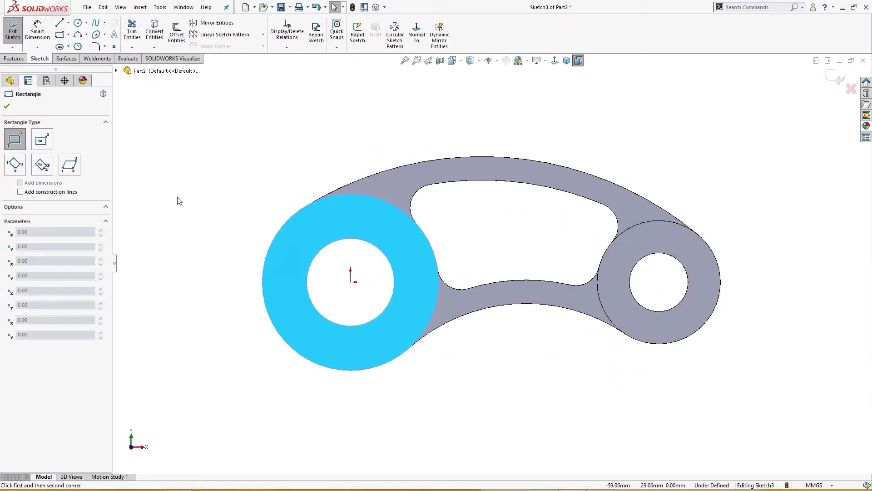
{"action": "left_click", "coordinate": [336, 281]}
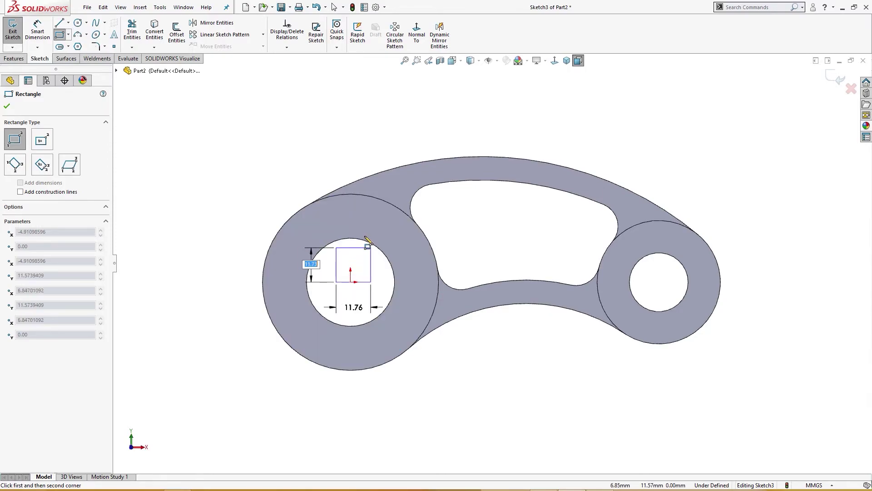
{"action": "key", "text": "Escape"}
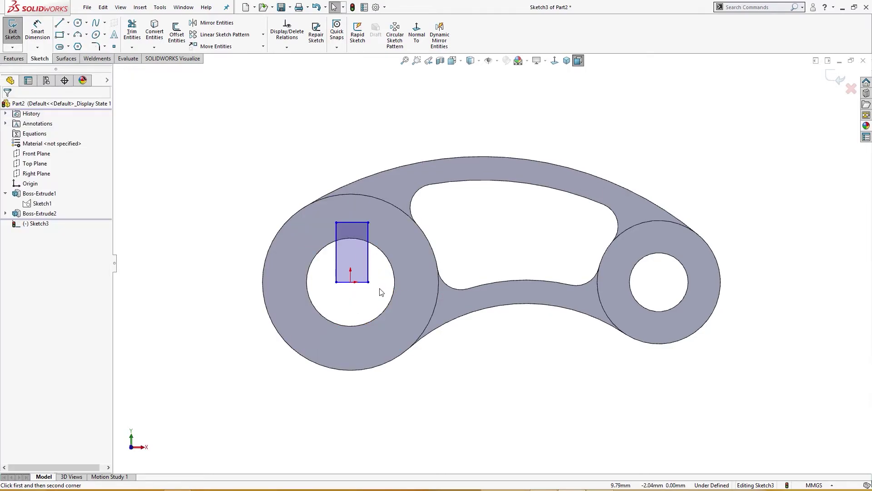
Center the rectangle's bottom line on the origin with a Midpoint relation
{"action": "left_click", "coordinate": [364, 282]}
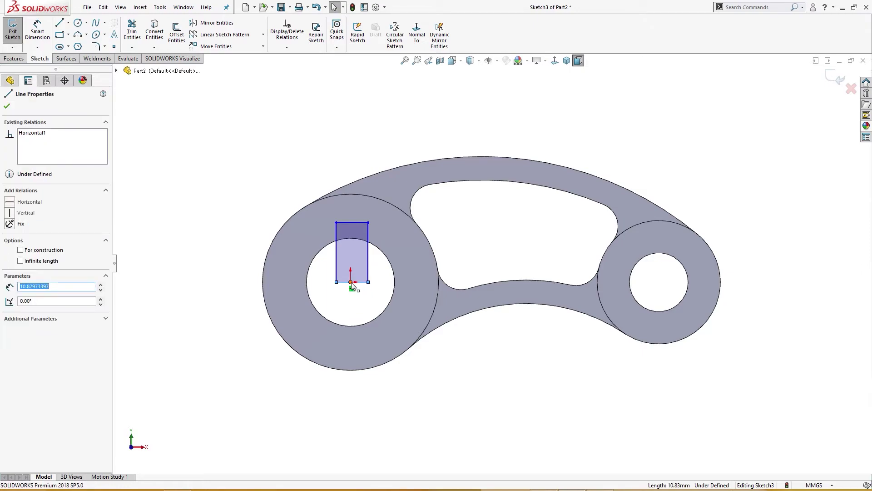
{"action": "left_click", "coordinate": [351, 283], "text": "ctrl"}
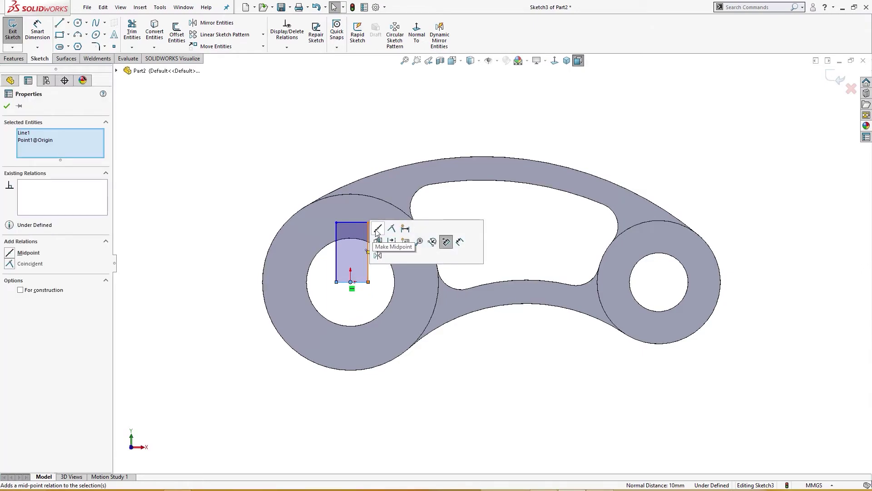
{"action": "left_click", "coordinate": [376, 231]}
{"action": "left_click", "coordinate": [366, 292]}
Dimension the width of the keyway rectangle as 8 mm
{"action": "right_click_drag", "start_coordinate": [305, 409], "coordinate": [304, 342]}
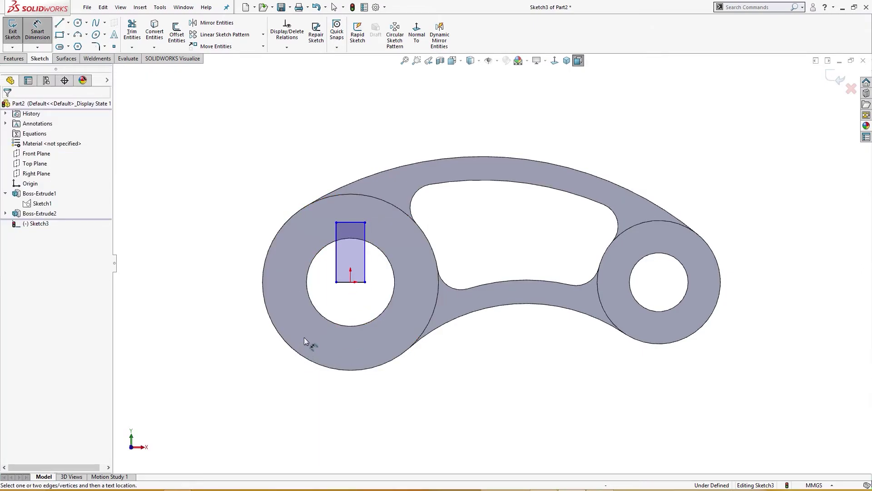
{"action": "left_click", "coordinate": [355, 222]}
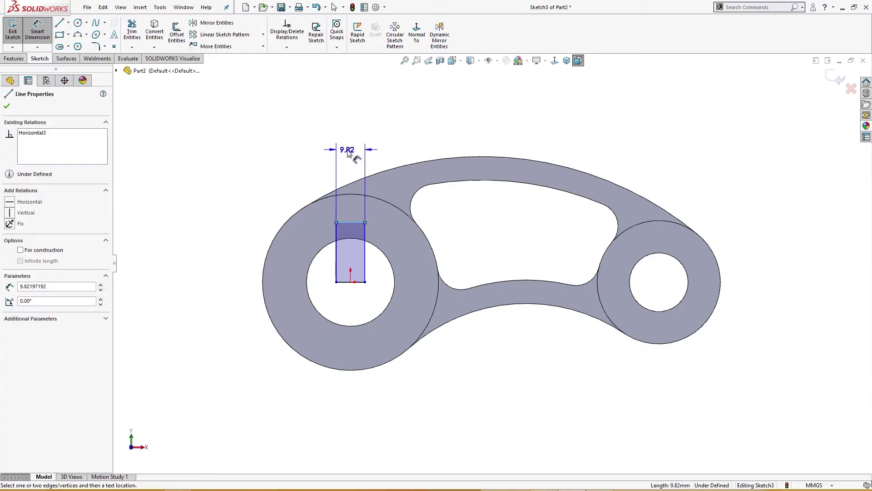
{"action": "left_click", "coordinate": [348, 153]}
{"action": "type", "text": "8"}
{"action": "key", "text": "Return"}
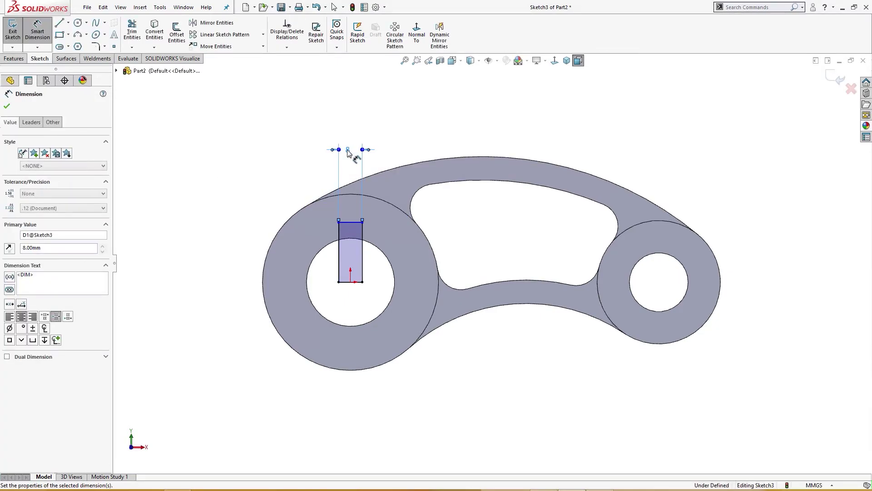
Dimension the distance from the rectangle's top line to the lowest point of the 30 mm bore as 33 mm
{"action": "left_click", "coordinate": [353, 223]}
{"action": "left_click", "coordinate": [352, 326]}
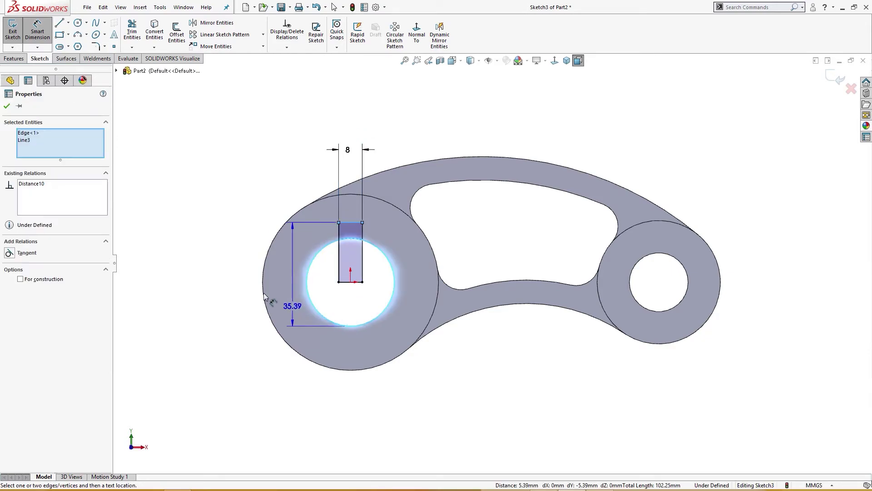
{"action": "left_click", "coordinate": [235, 280]}
{"action": "type", "text": "33"}
{"action": "key", "text": "Return"}
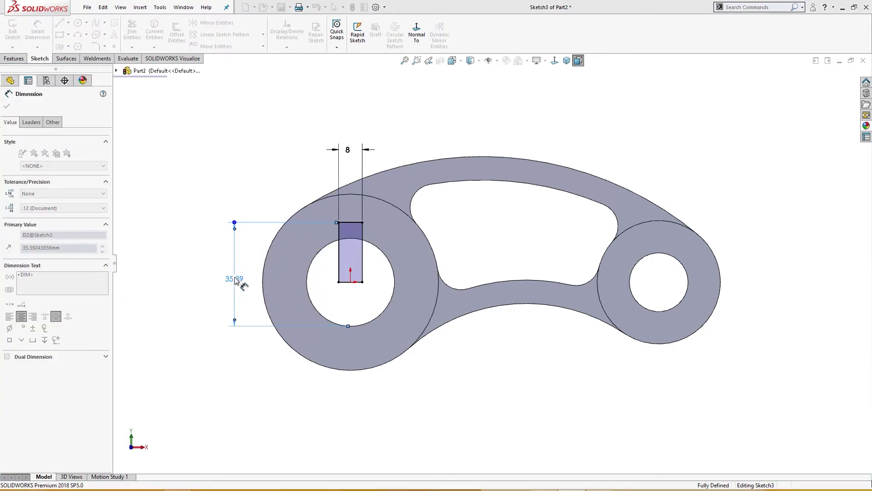
Start an extruded cut from the keyway rectangle sketch
{"action": "left_click", "coordinate": [218, 198]}
{"action": "right_click_drag", "start_coordinate": [218, 134], "coordinate": [219, 182]}
{"action": "left_click", "coordinate": [224, 246]}
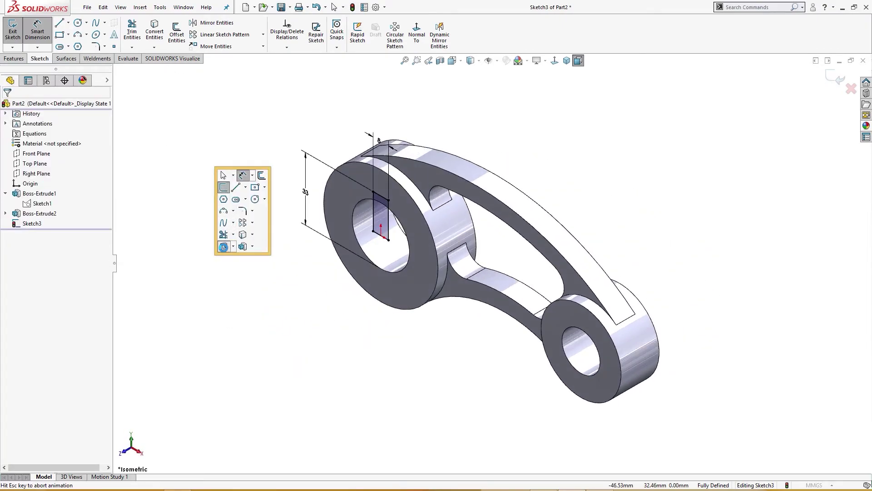
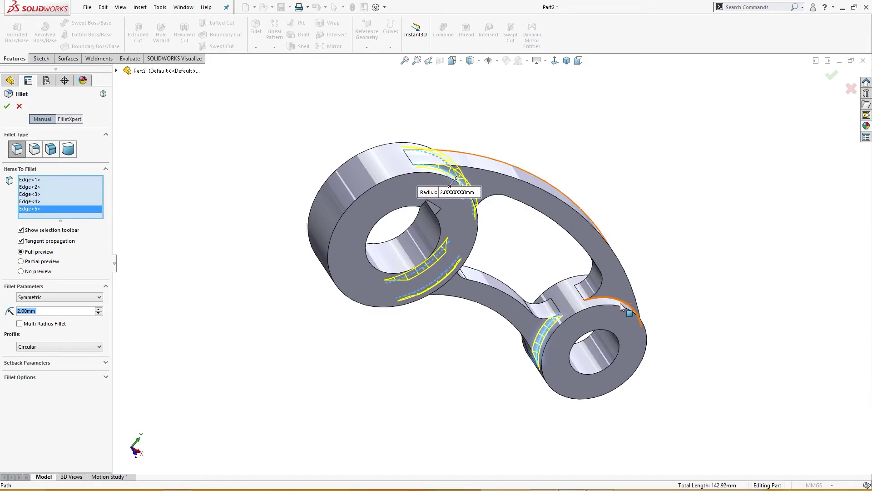
Add the remaining edges where the arm meets the bosses to the 2 mm fillet and complete it
{"action": "left_click", "coordinate": [621, 305]}
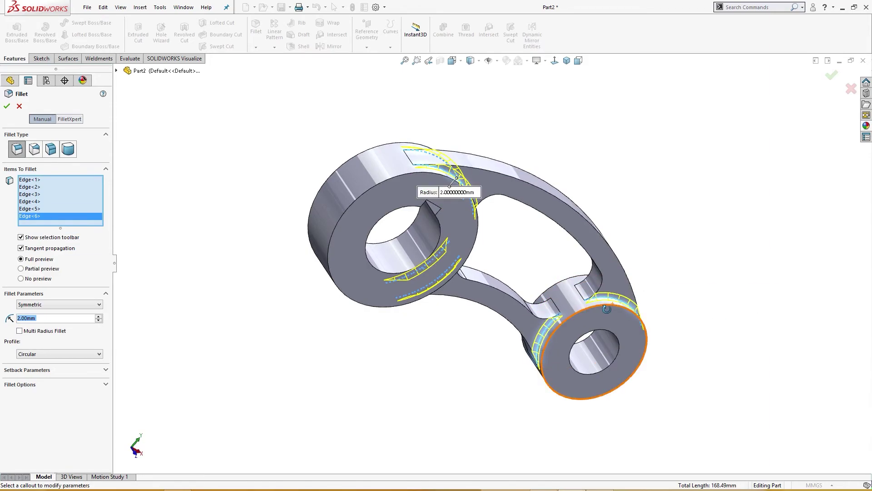
{"action": "middle_click_drag", "start_coordinate": [621, 305], "coordinate": [497, 323]}
{"action": "left_click", "coordinate": [422, 360]}
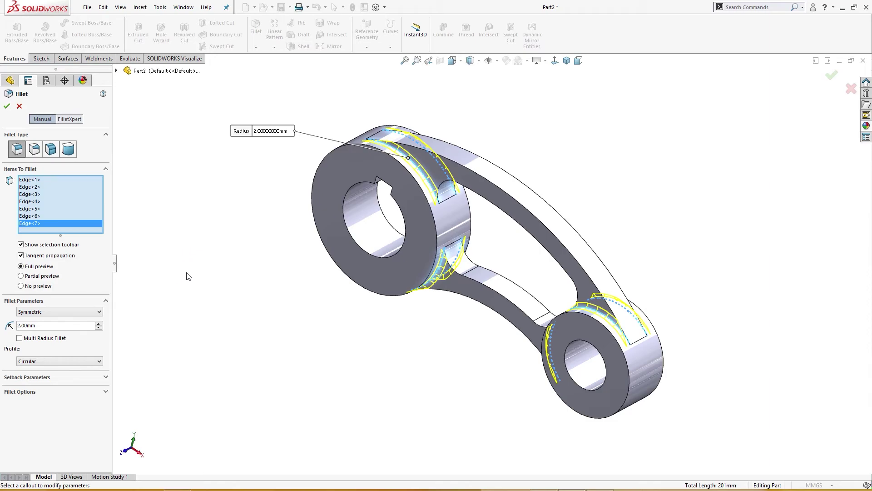
{"action": "left_click", "coordinate": [8, 106]}
{"action": "middle_click_drag", "start_coordinate": [197, 253], "coordinate": [310, 276]}
{"action": "key", "text": "ctrl+7"}
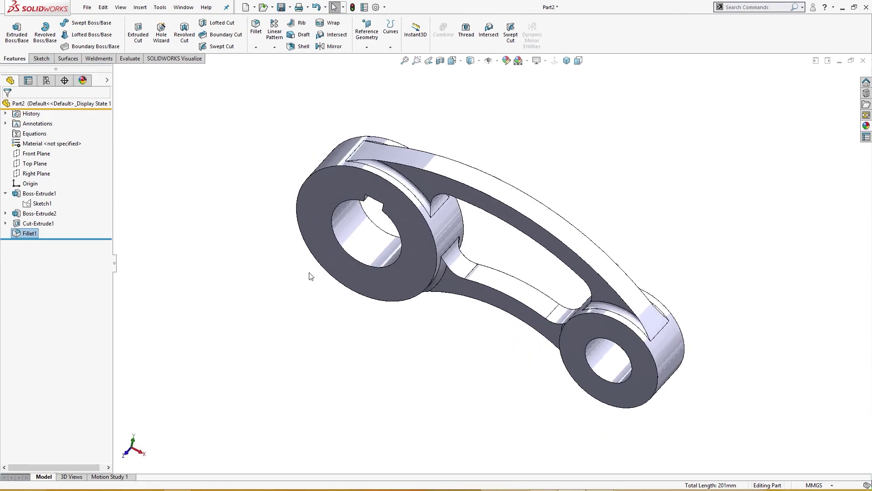
{"action": "key", "text": "ctrl+7"}
Color the whole part blue with RGB values 7, 128, 255
{"action": "left_click", "coordinate": [82, 80]}
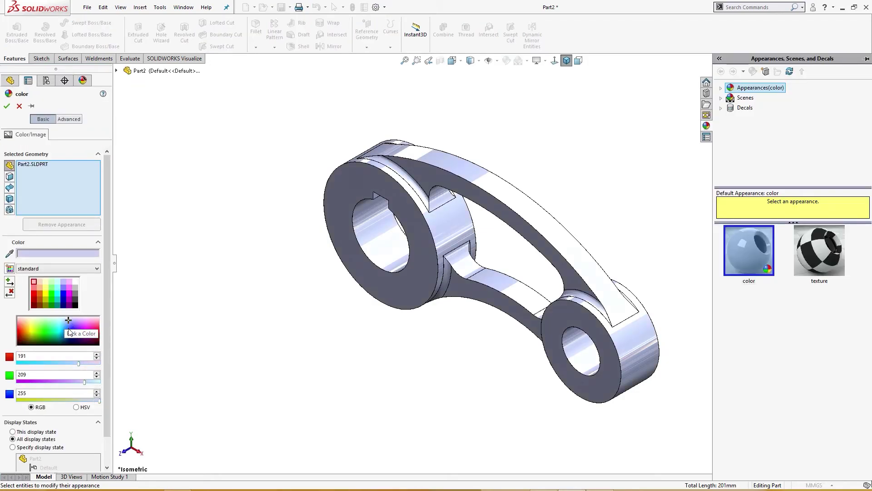
{"action": "left_click_drag", "start_coordinate": [69, 330], "coordinate": [64, 330]}
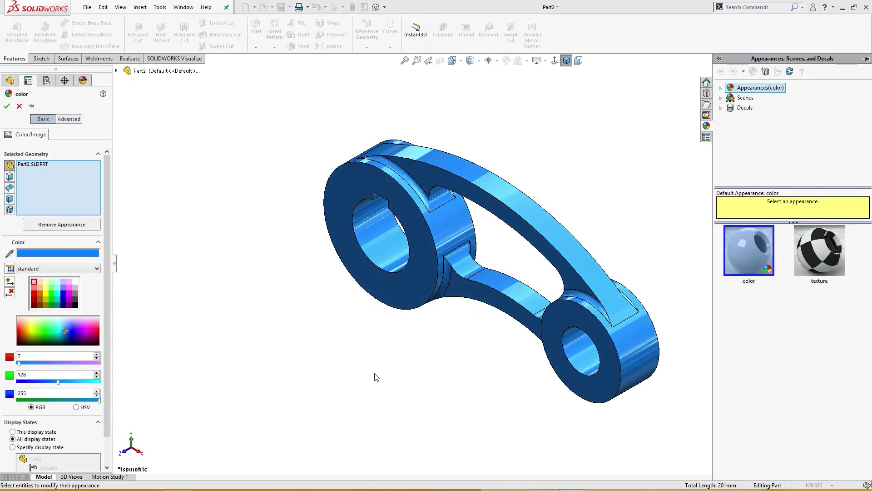
{"action": "mouse_move", "coordinate": [377, 377]}
{"action": "middle_mouse_down"}
{"action": "mouse_move", "coordinate": [399, 364]}
{"action": "mouse_move", "coordinate": [375, 370]}
{"action": "middle_mouse_up"}
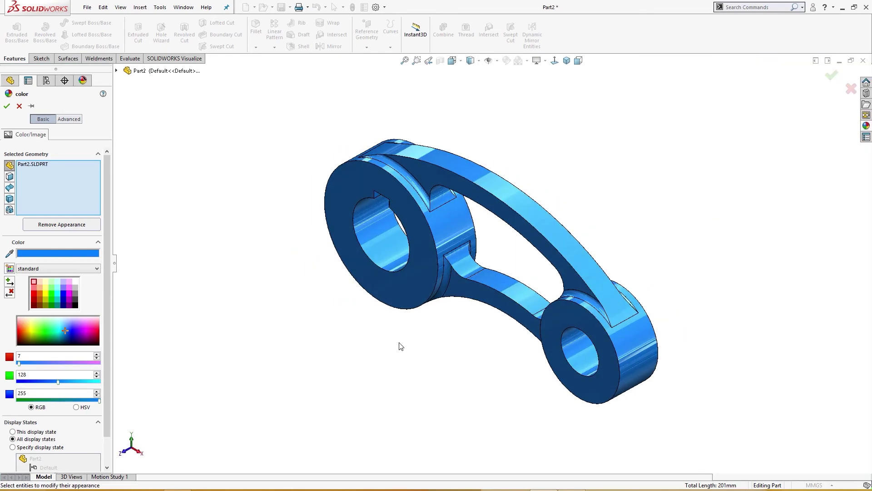
{"action": "key", "text": "ctrl+7"}
{"action": "left_click", "coordinate": [581, 354]}
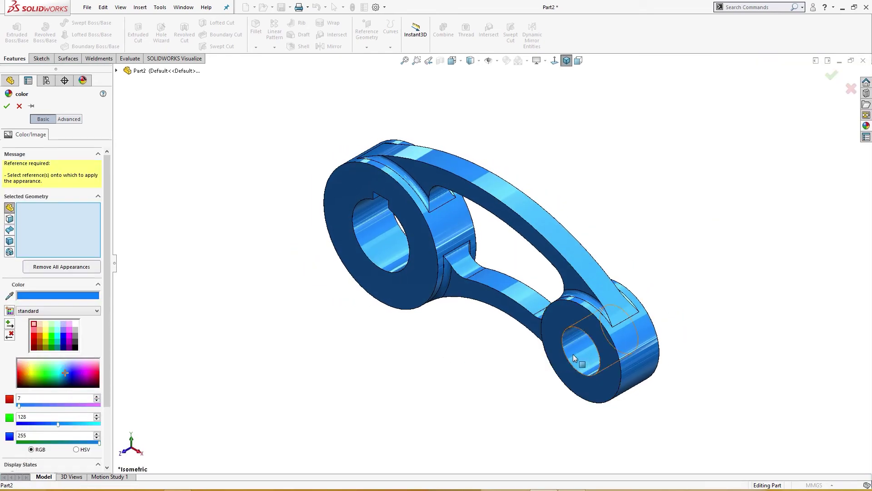
{"action": "left_click", "coordinate": [581, 350]}
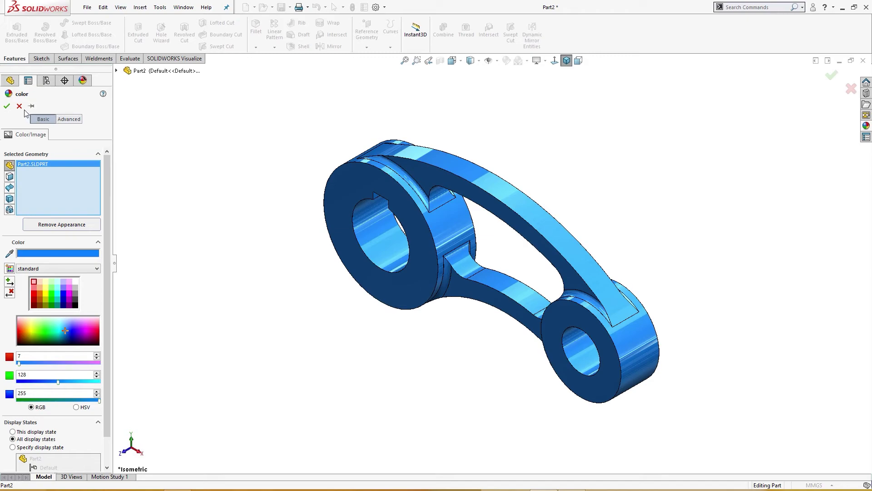
{"action": "left_click", "coordinate": [19, 106]}
Apply the polished steel metal appearance to both bore faces and the keyway faces
{"action": "left_click", "coordinate": [563, 350]}
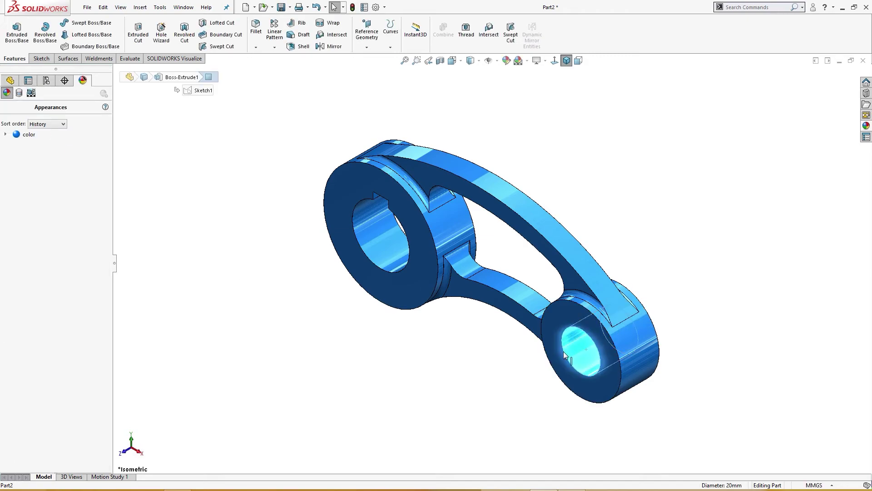
{"action": "left_click", "coordinate": [371, 242], "text": "ctrl"}
{"action": "middle_click_drag", "start_coordinate": [340, 325], "coordinate": [373, 145], "text": "ctrl"}
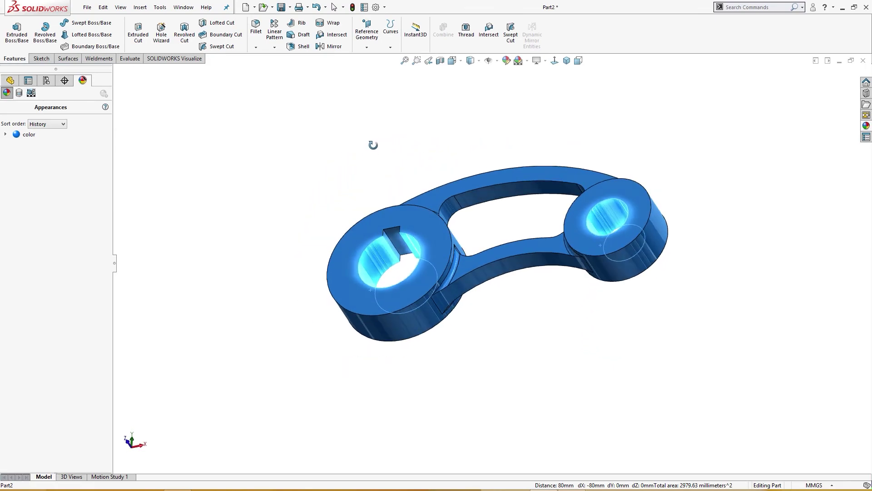
{"action": "scroll", "coordinate": [403, 227], "scroll_direction": "down", "scroll_amount": 3}
{"action": "left_click", "coordinate": [404, 247], "text": "ctrl"}
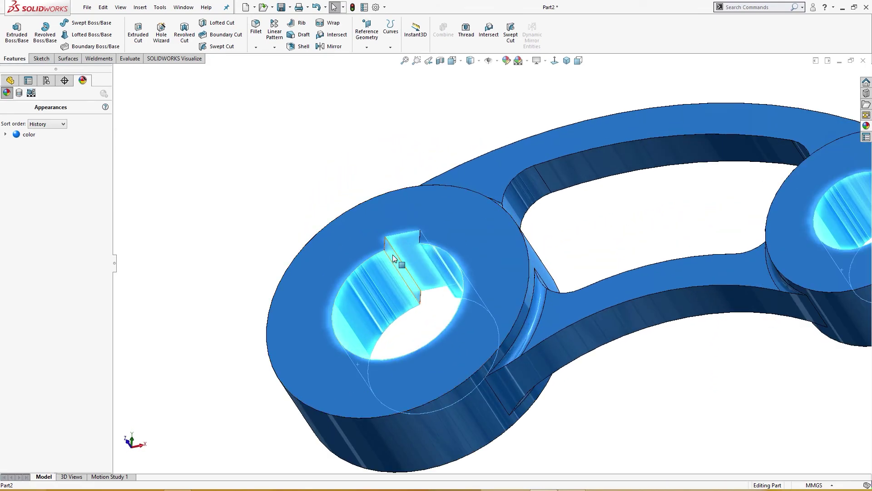
{"action": "mouse_move", "coordinate": [393, 261]}
{"action": "middle_mouse_down"}
{"action": "mouse_move", "coordinate": [466, 300]}
{"action": "mouse_move", "coordinate": [466, 287]}
{"action": "middle_mouse_up"}
{"action": "left_click", "coordinate": [468, 266], "text": "ctrl"}
{"action": "scroll", "coordinate": [453, 313], "scroll_direction": "up", "scroll_amount": 5}
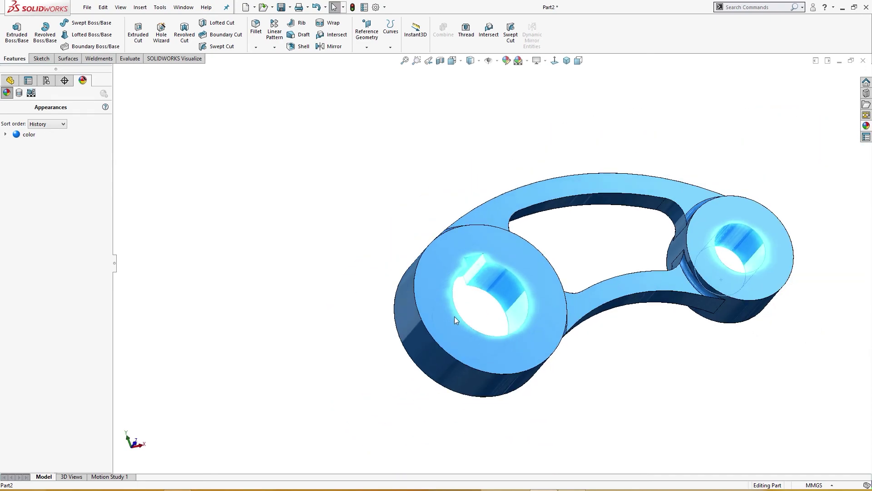
{"action": "middle_click_drag", "start_coordinate": [544, 319], "coordinate": [495, 460], "text": "ctrl"}
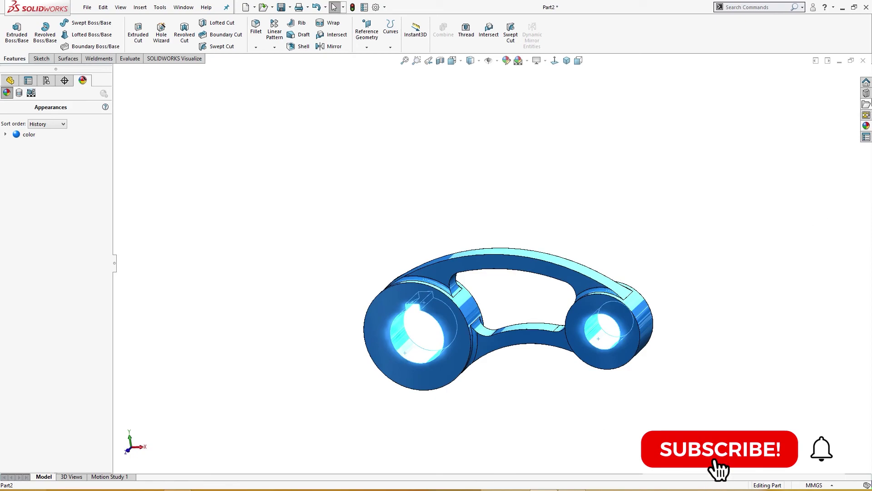
{"action": "left_click", "coordinate": [866, 126]}
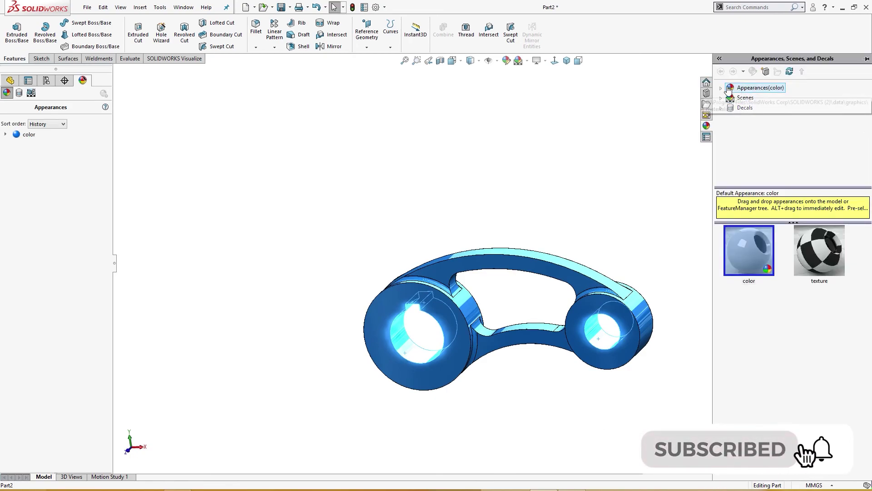
{"action": "left_click", "coordinate": [753, 108]}
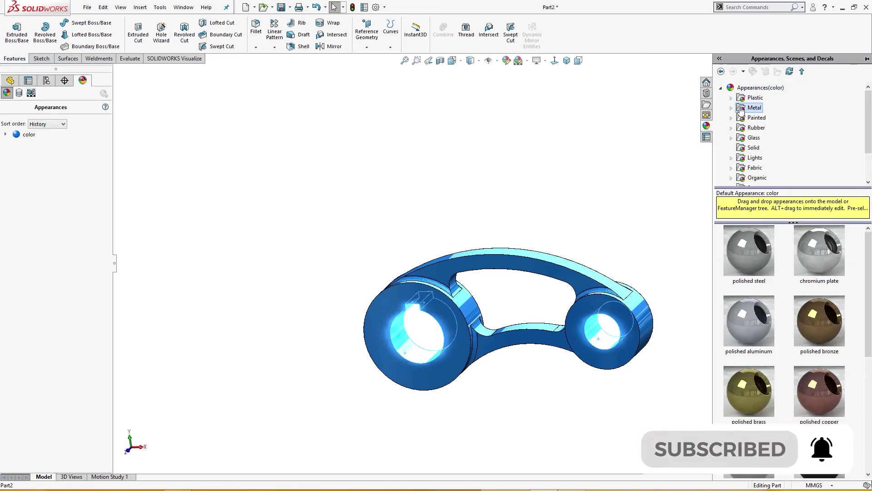
{"action": "double_click", "coordinate": [750, 244]}
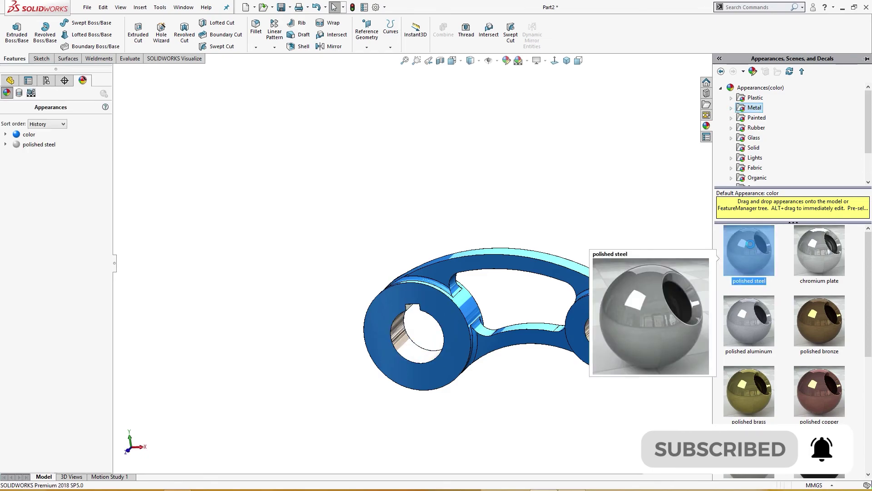
{"action": "key", "text": "ctrl+7"}
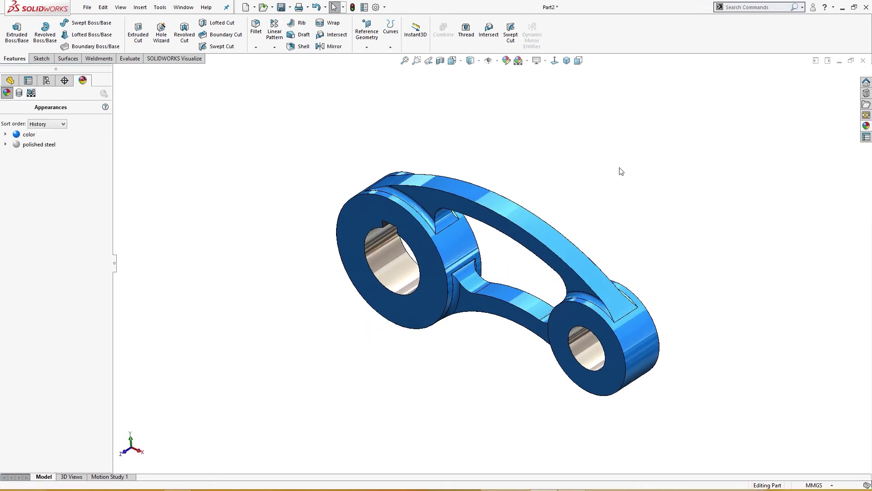